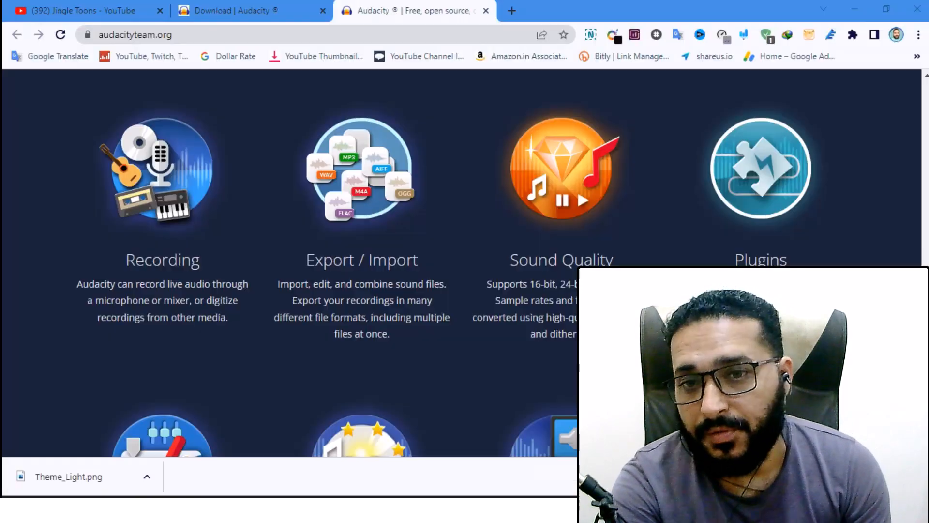
Step: Look over the Audacity website's home page and switch to the open audio project
scroll(465, 261, "up", 10)
scroll(464, 261, "up", 5)
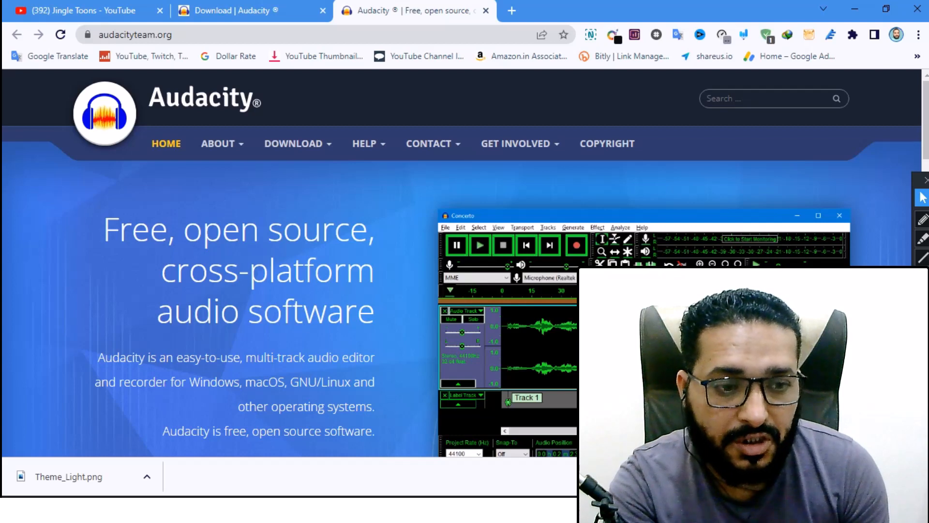
left_click(917, 477)
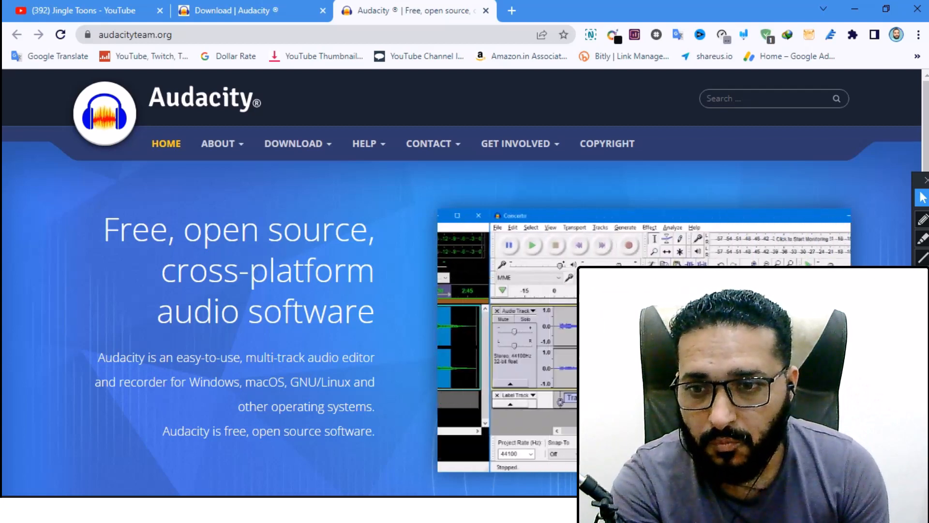
left_click_drag(104, 228, 375, 313)
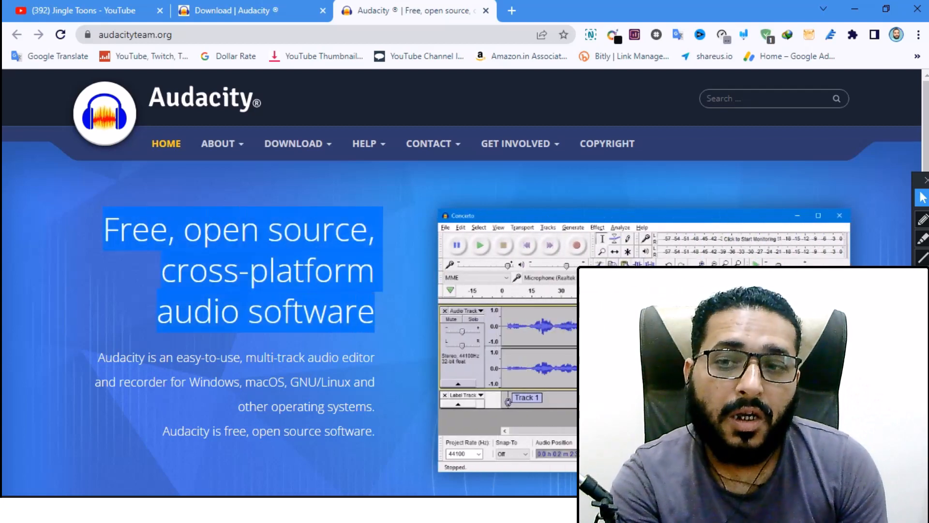
left_click(625, 334)
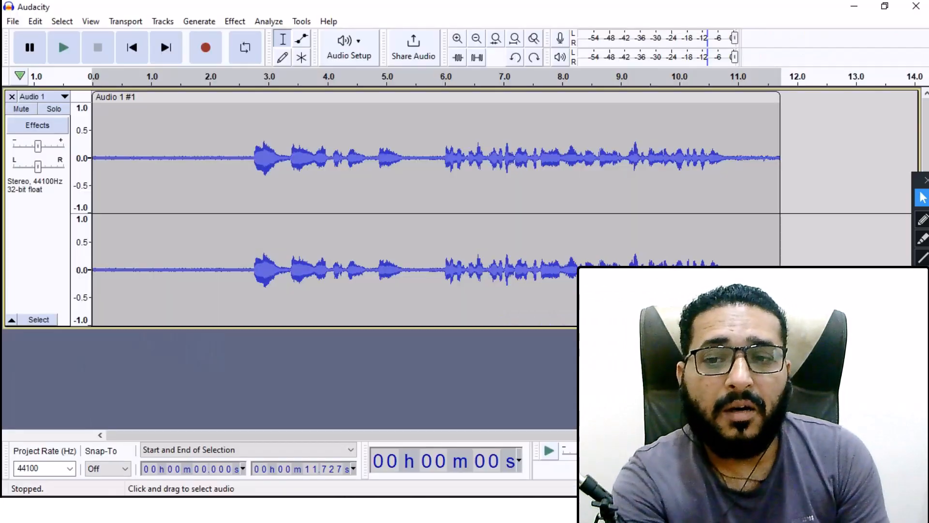
Step: Select the noise-only opening of the track, from 0 to about 2.7 seconds, zooming in to check where the voice starts
left_click_drag(254, 189, 90, 189)
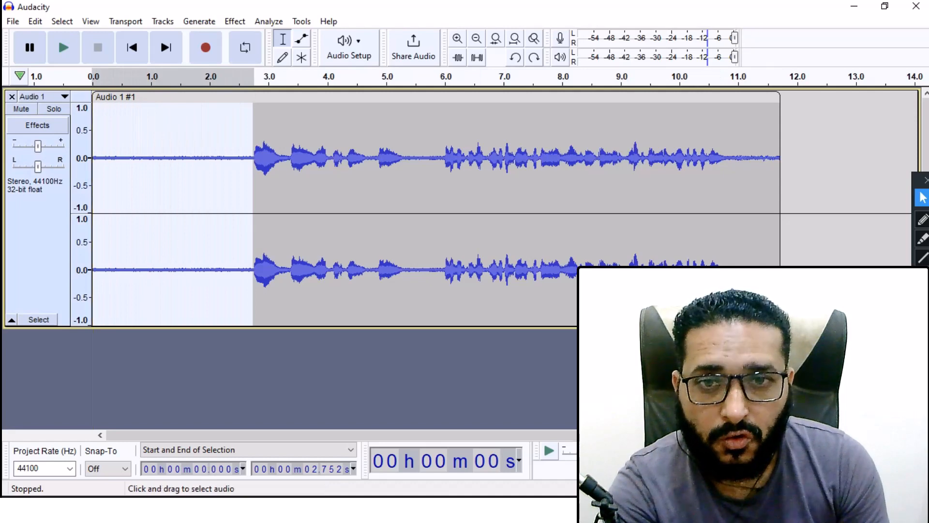
left_click(458, 39)
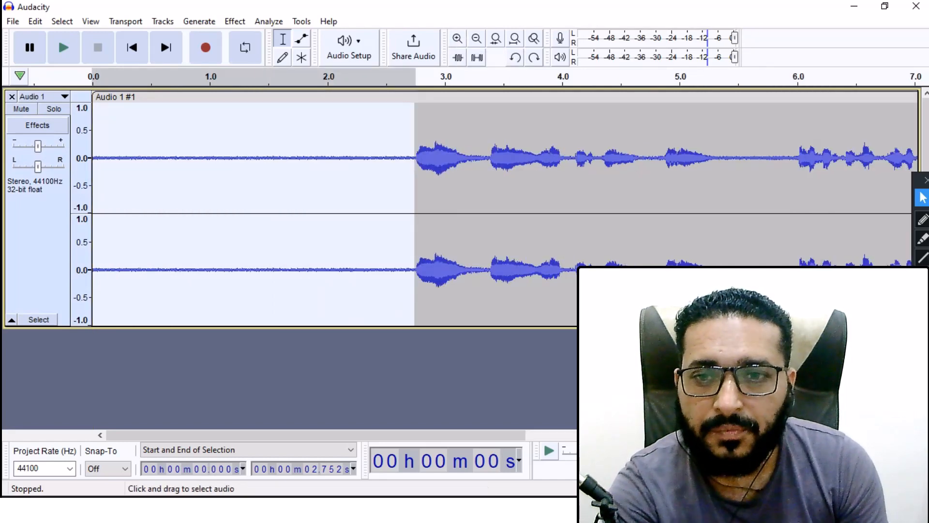
left_click(411, 188)
left_click_drag(412, 189, 92, 189)
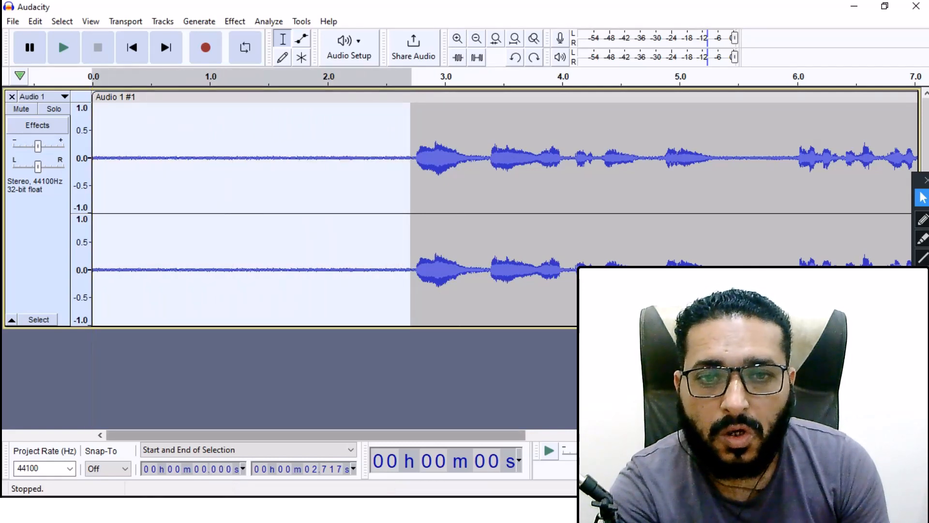
left_click_drag(208, 435, 398, 435)
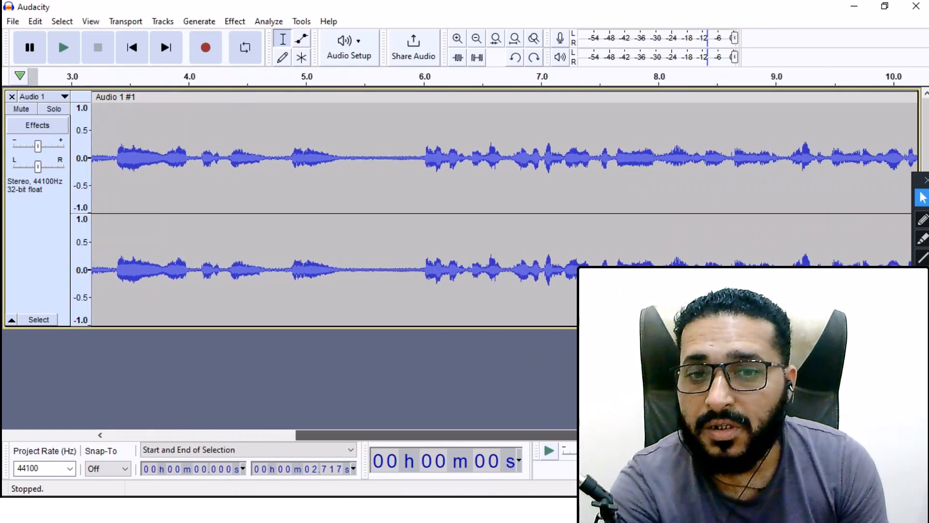
left_click_drag(398, 435, 208, 435)
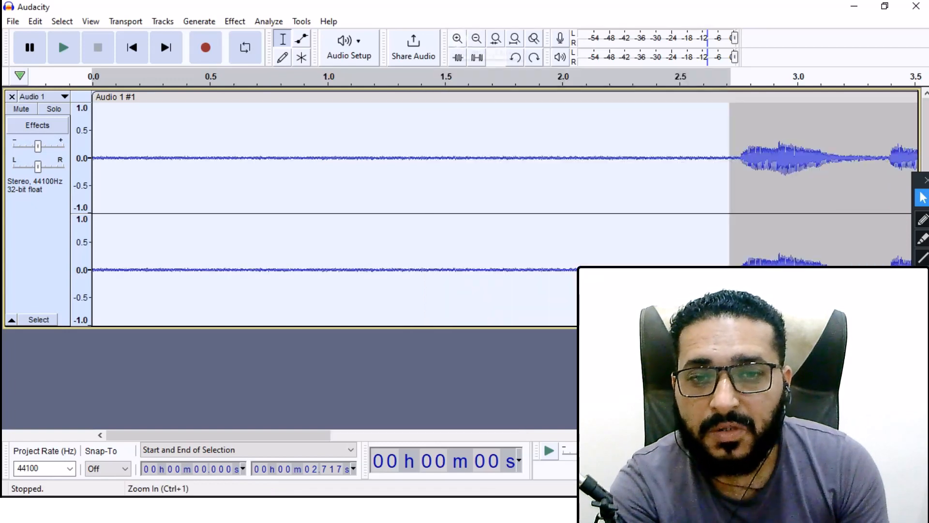
left_click(477, 38)
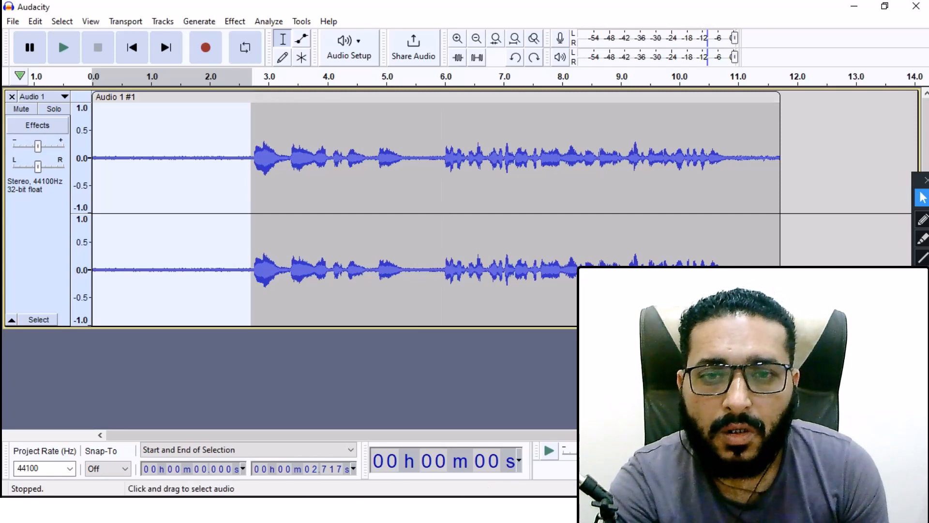
left_click(261, 373)
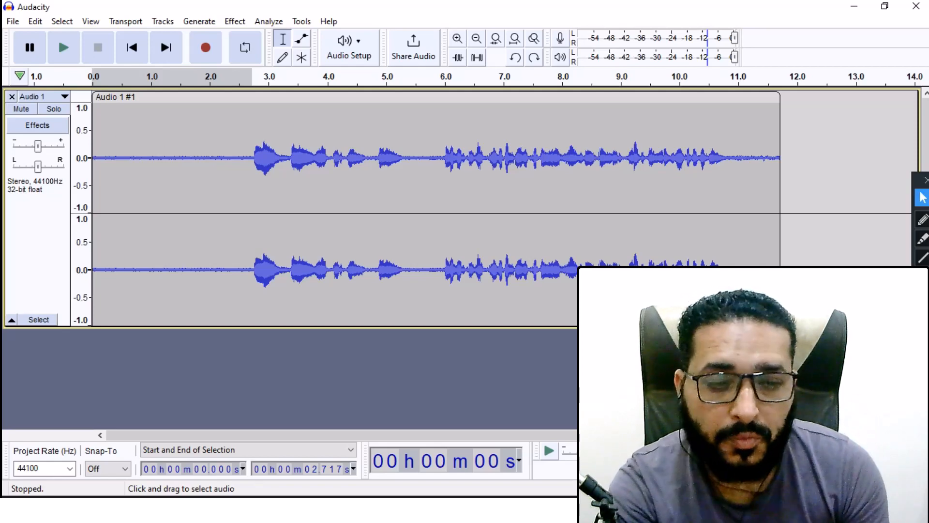
Step: Return to the browser and browse the Audacity home page and its Download menu
key("alt+Tab")
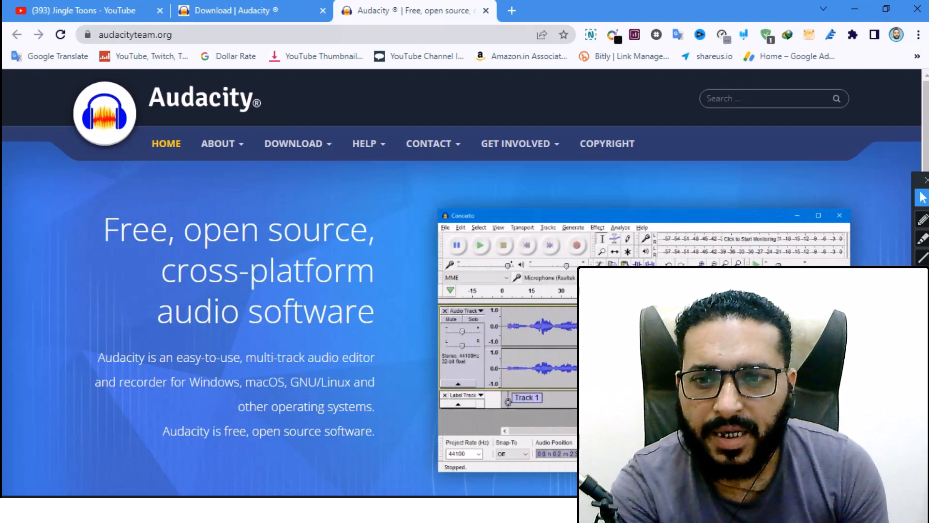
scroll(464, 281, "down", 3)
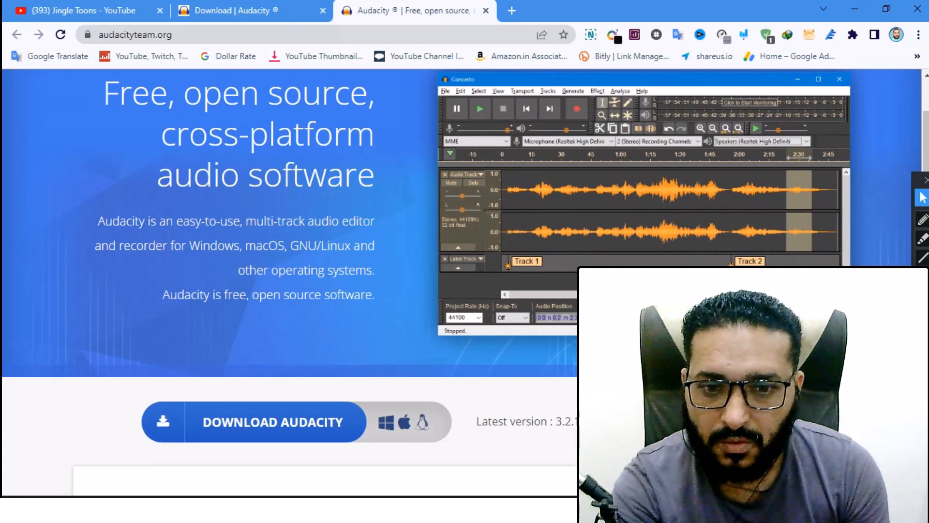
scroll(426, 283, "down", 4)
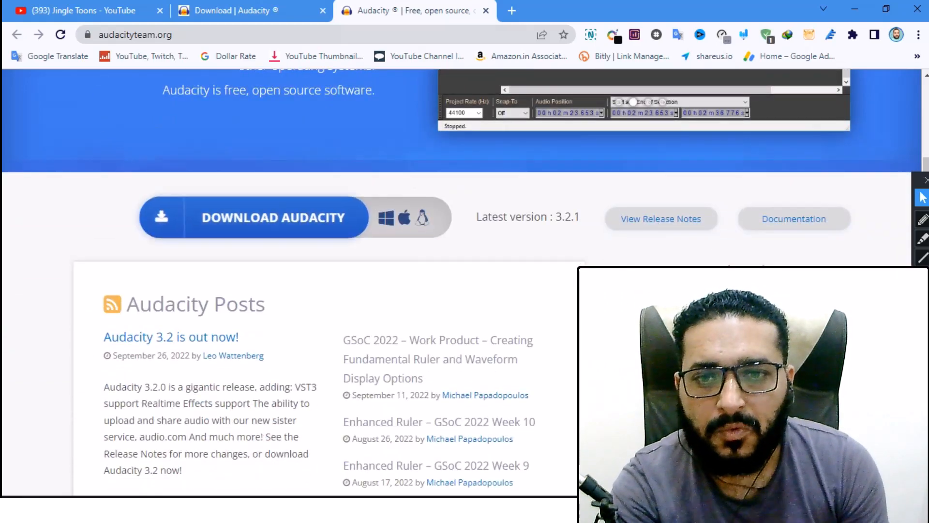
scroll(291, 227, "up", 1)
scroll(291, 267, "up", 6)
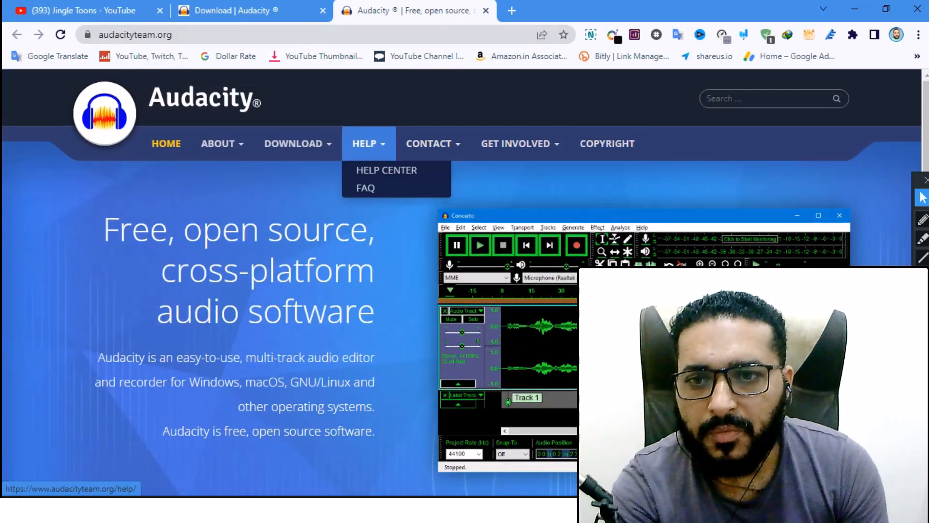
mouse_move(293, 143)
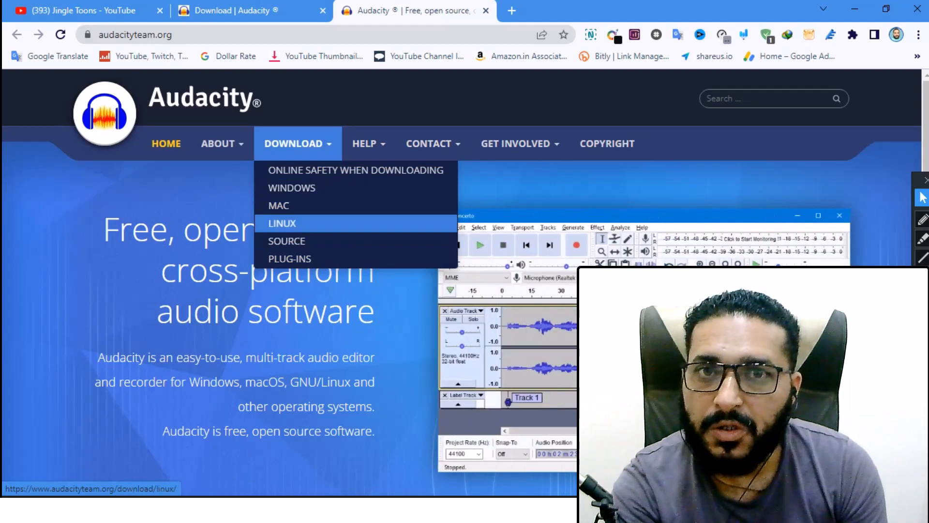
left_click(228, 10)
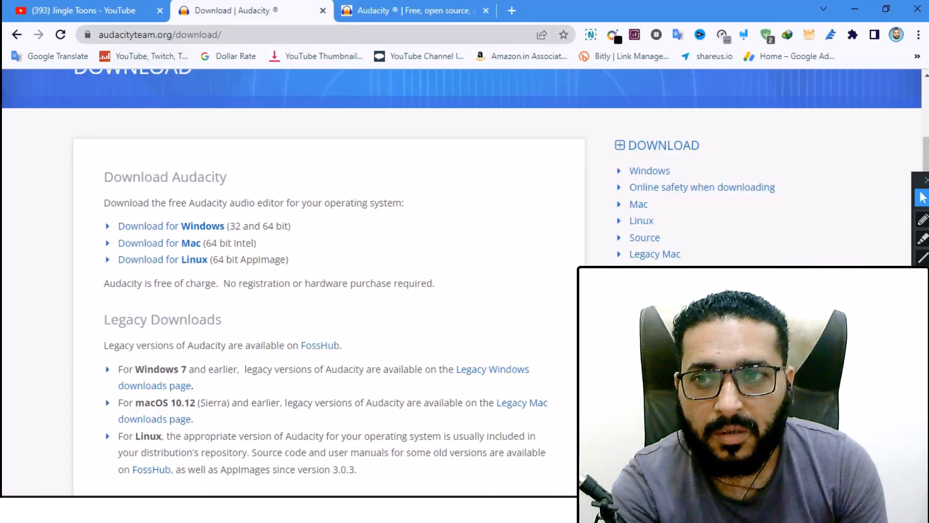
Step: Review the Audacity download page and its web address
left_click_drag(222, 34, 82, 35)
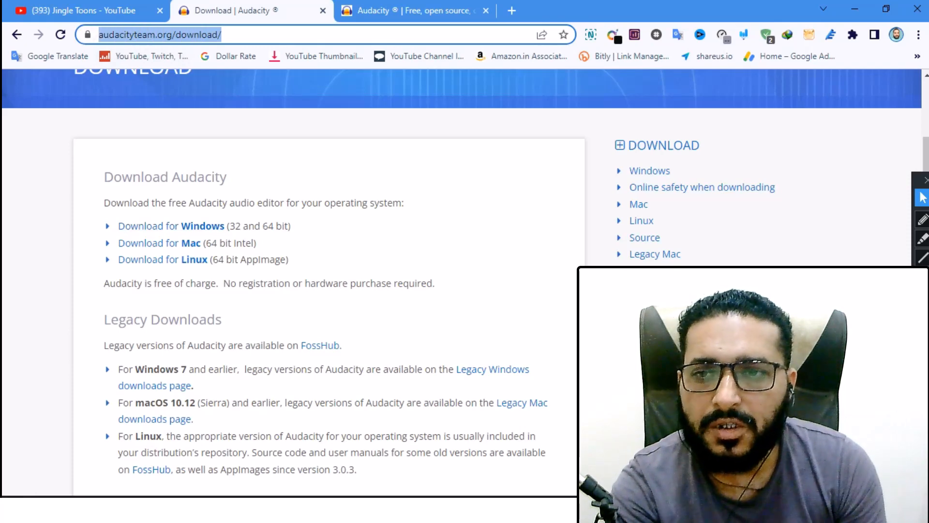
left_click(277, 35)
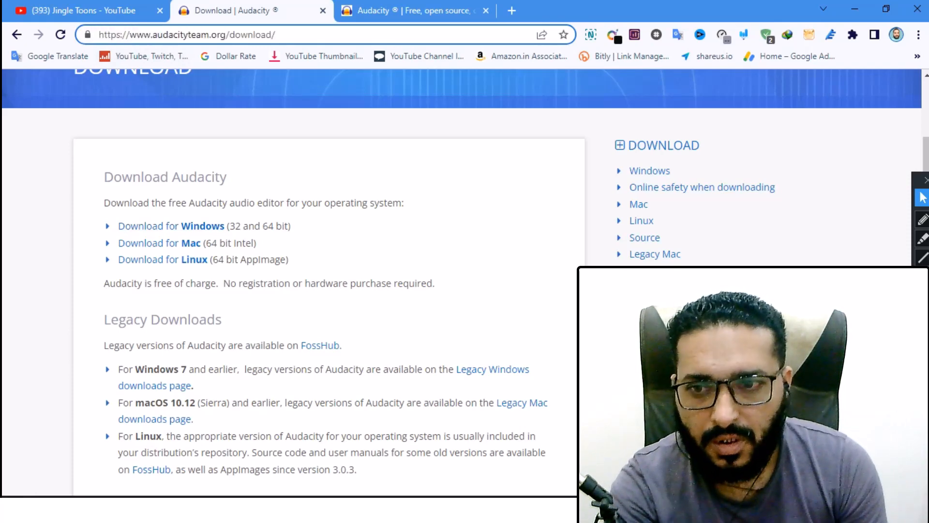
left_click(329, 124)
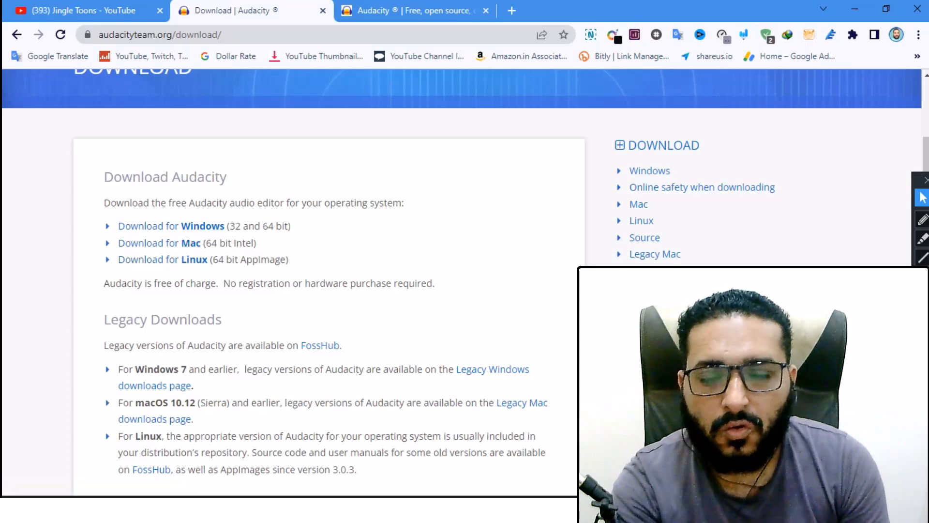
scroll(290, 281, "up", 3)
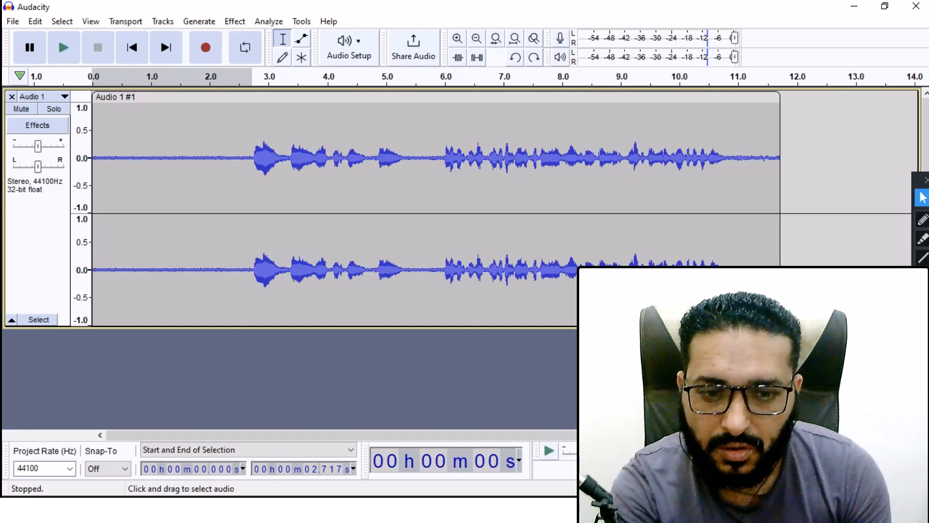
key("alt+Tab")
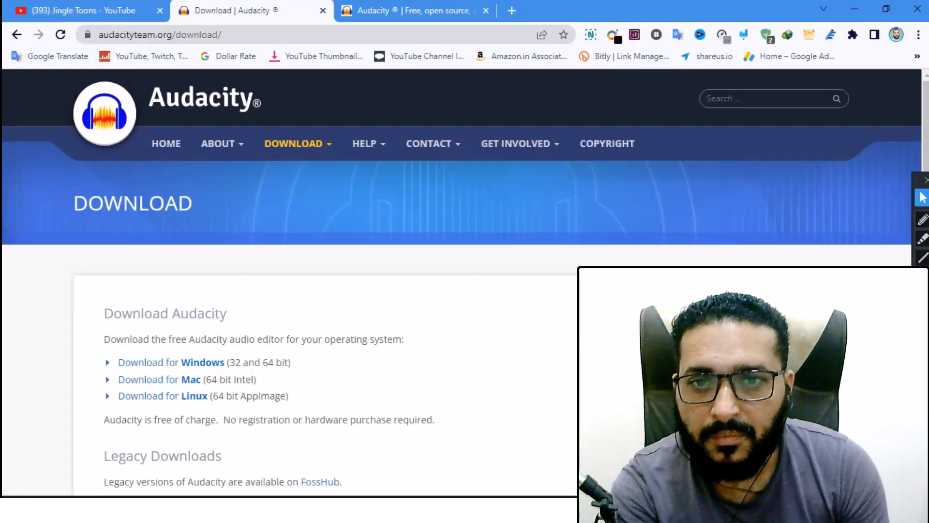
Step: Scroll through the Audacity home page's feature overview and return to the audio project
key("ctrl+Tab")
scroll(465, 280, "down", 10)
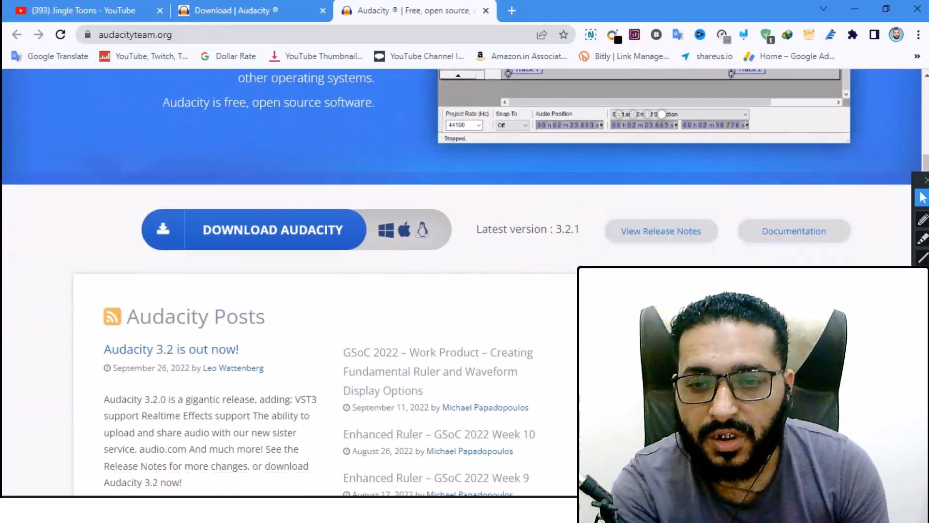
scroll(363, 281, "down", 3)
scroll(363, 281, "up", 6)
scroll(363, 281, "down", 12)
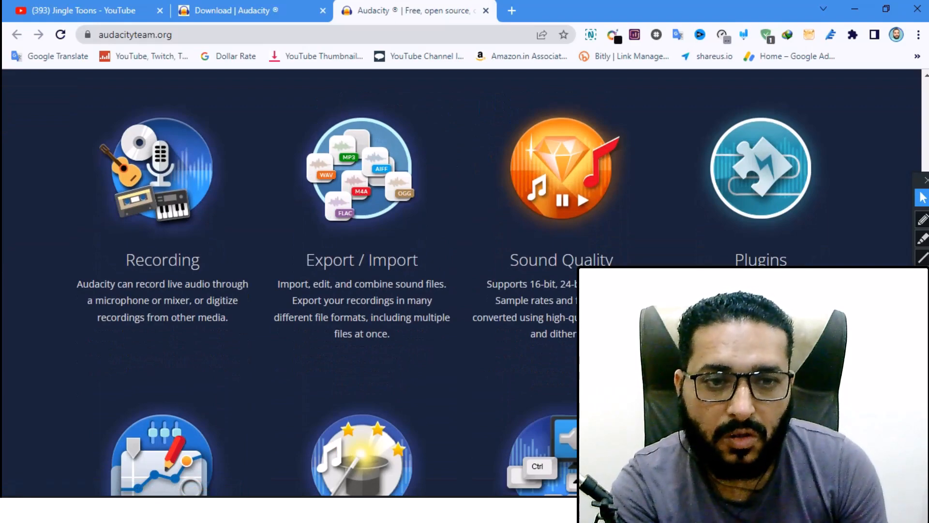
scroll(465, 280, "down", 3)
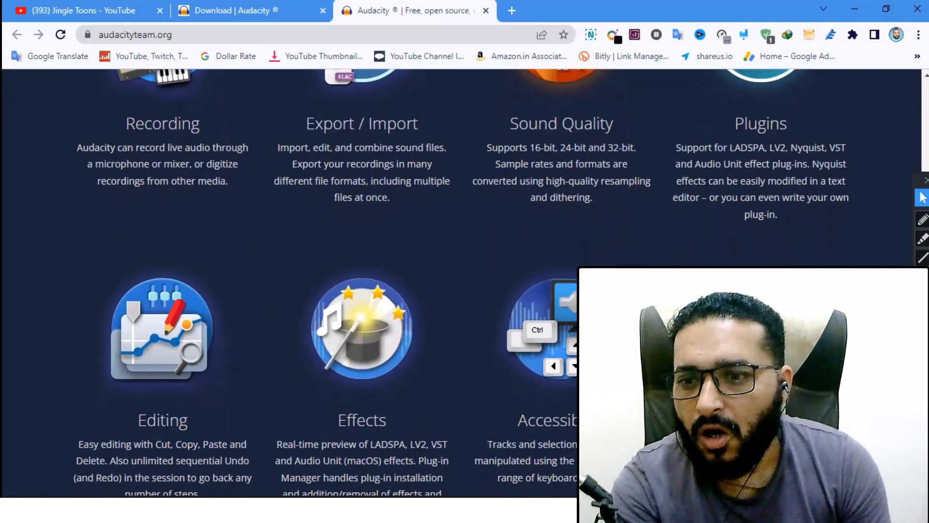
scroll(363, 281, "down", 2)
scroll(363, 281, "down", 2)
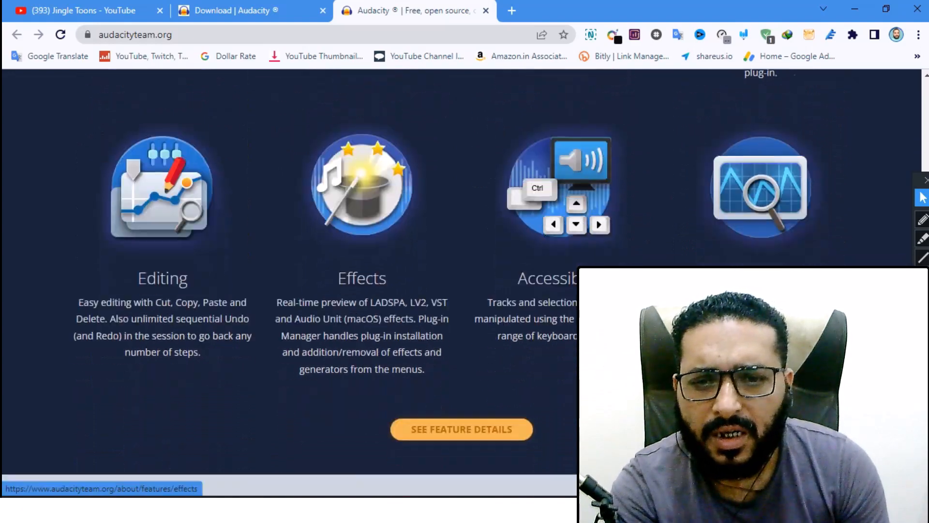
scroll(363, 280, "down", 3)
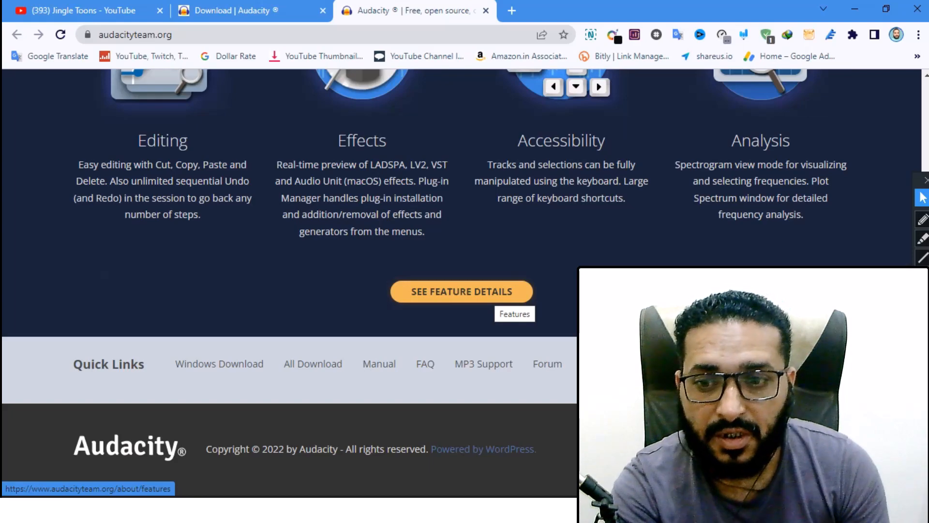
scroll(339, 281, "up", 13)
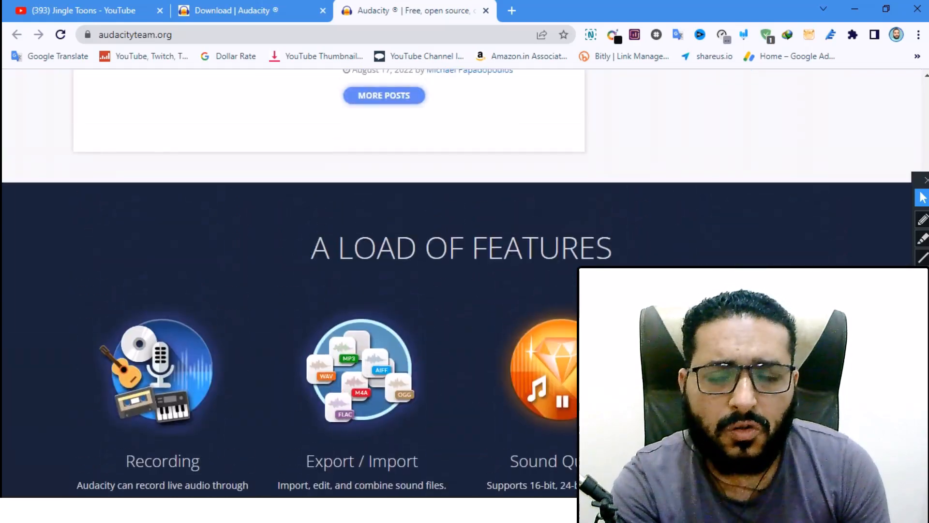
scroll(339, 281, "up", 15)
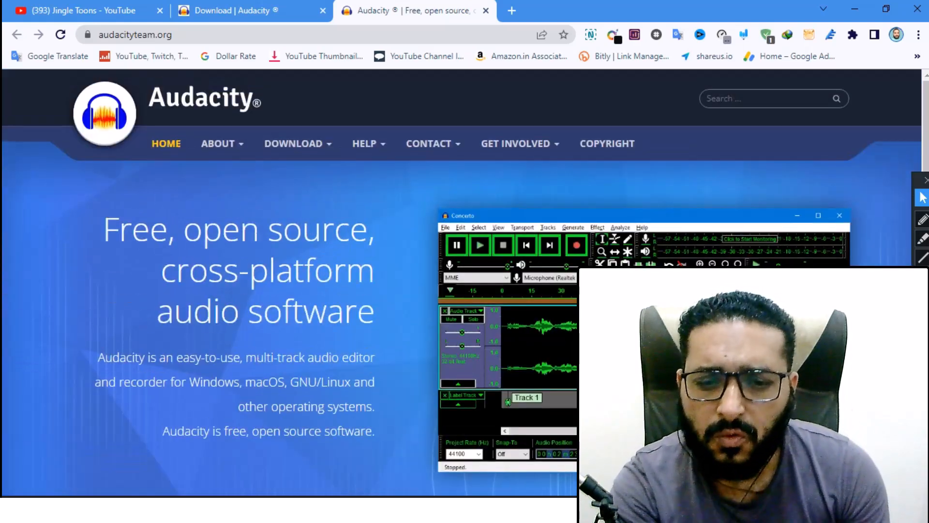
key("alt+Tab")
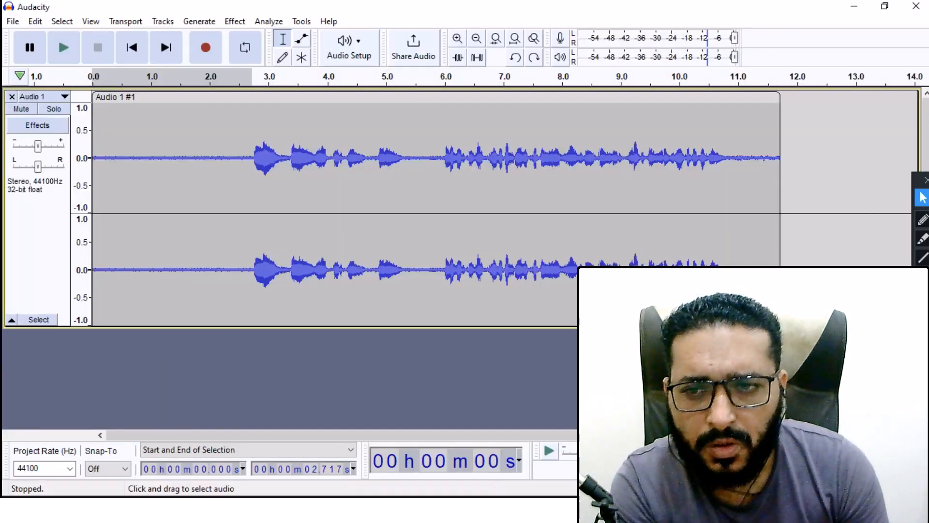
Step: Select the noise-only opening from 0 to about 2.7 seconds and capture it as the Noise Reduction noise profile
left_click_drag(251, 213, 92, 213)
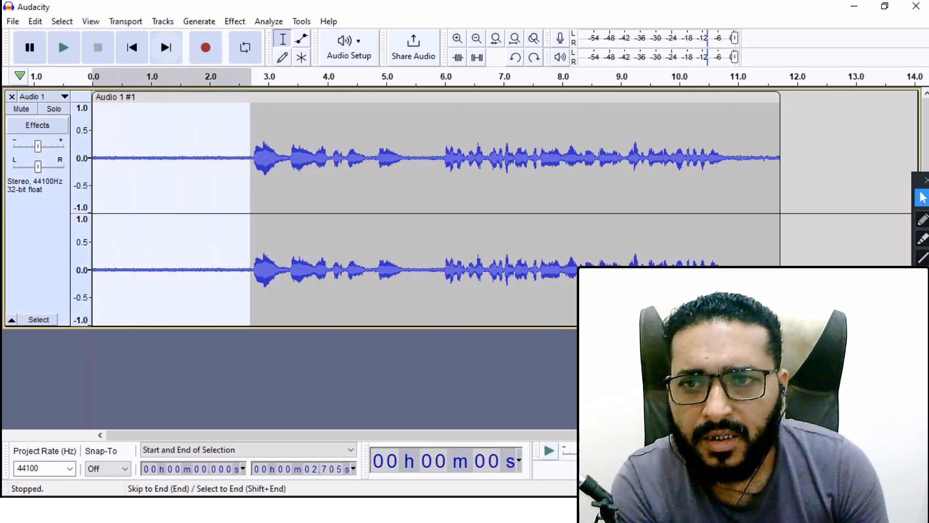
left_click(235, 21)
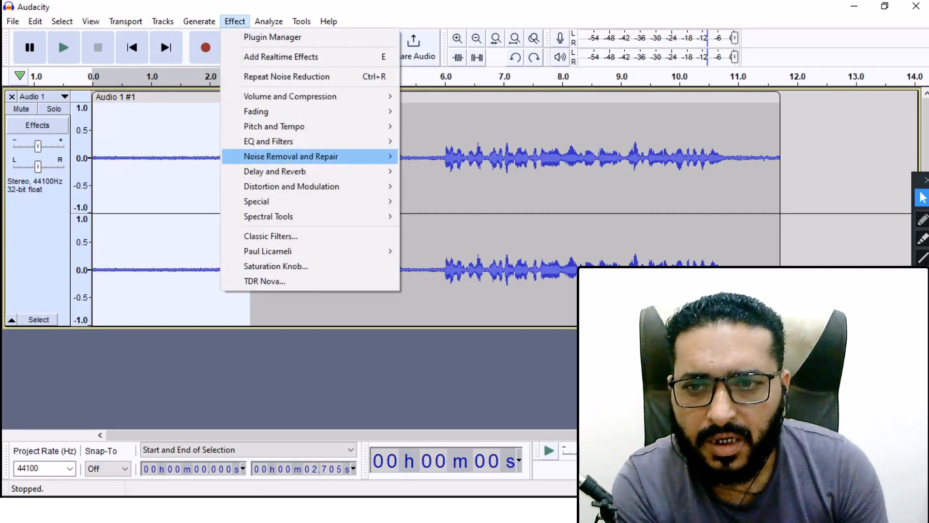
mouse_move(290, 156)
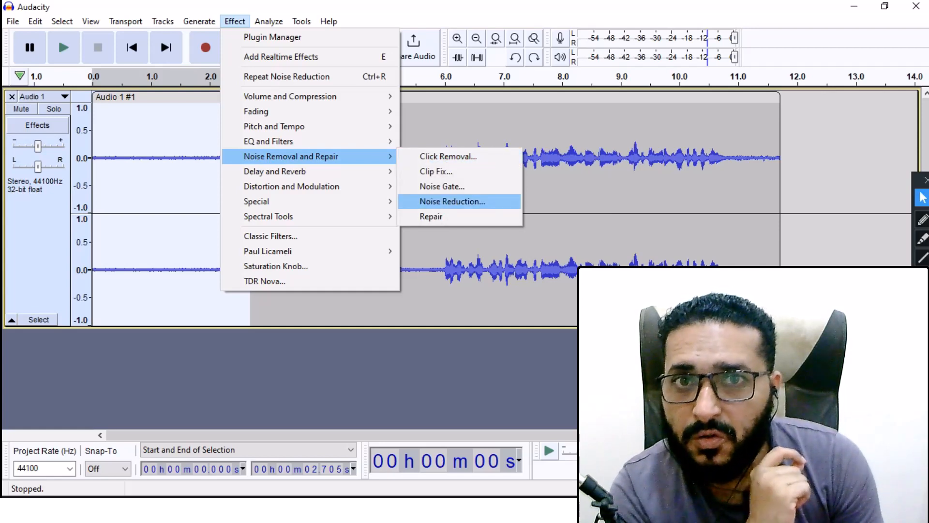
left_click(453, 201)
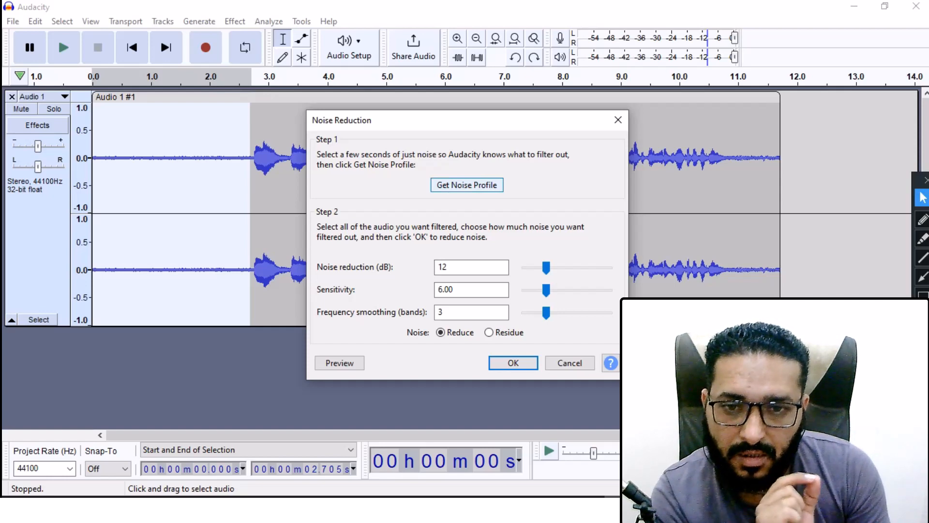
left_click(467, 185)
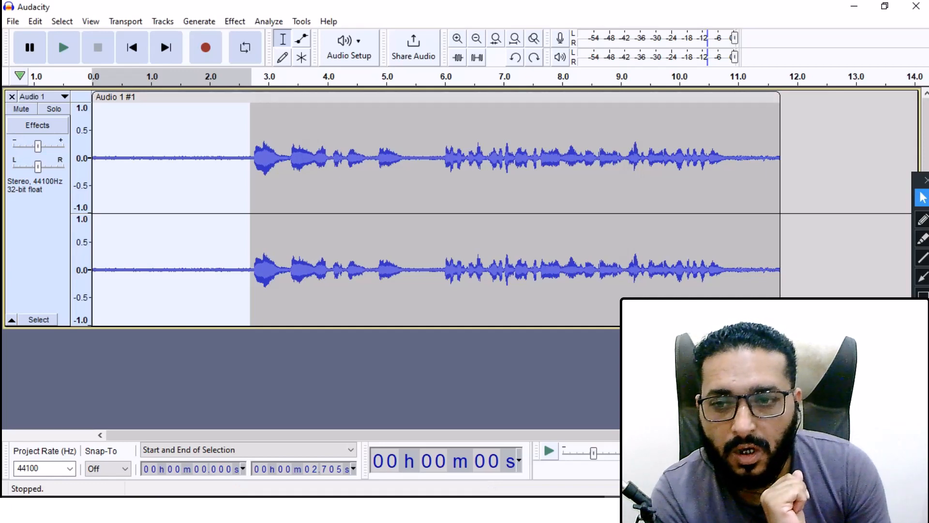
Step: Select the whole clip and play the recording through to hear the background noise
left_click(309, 377)
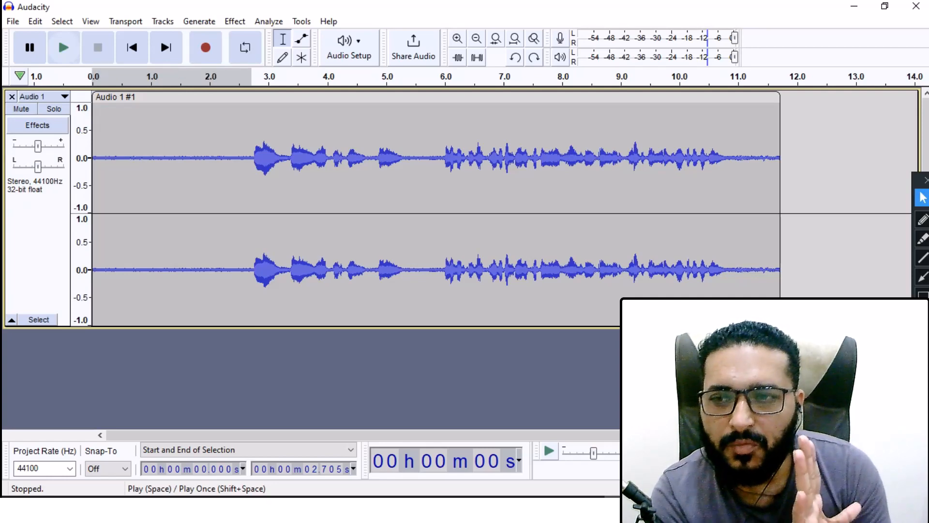
left_click(63, 47)
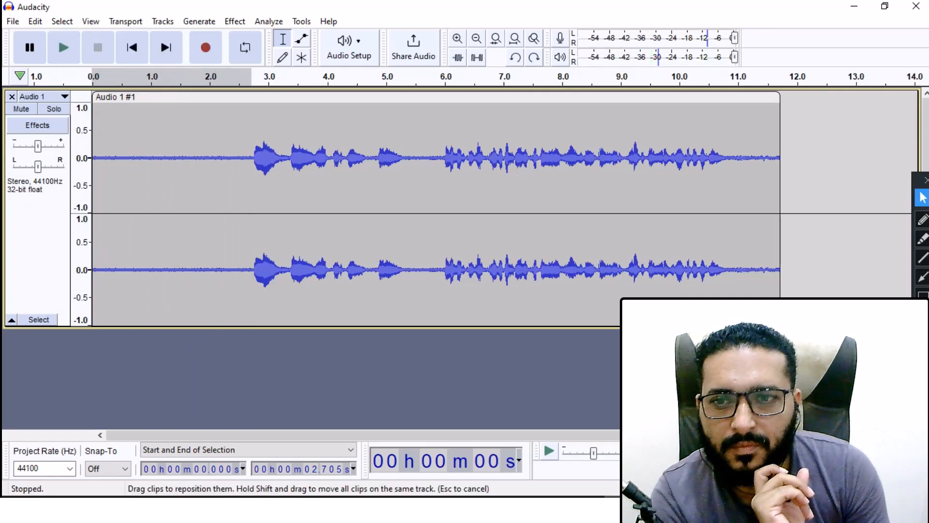
left_click(274, 97)
left_click(274, 121)
left_click(274, 97)
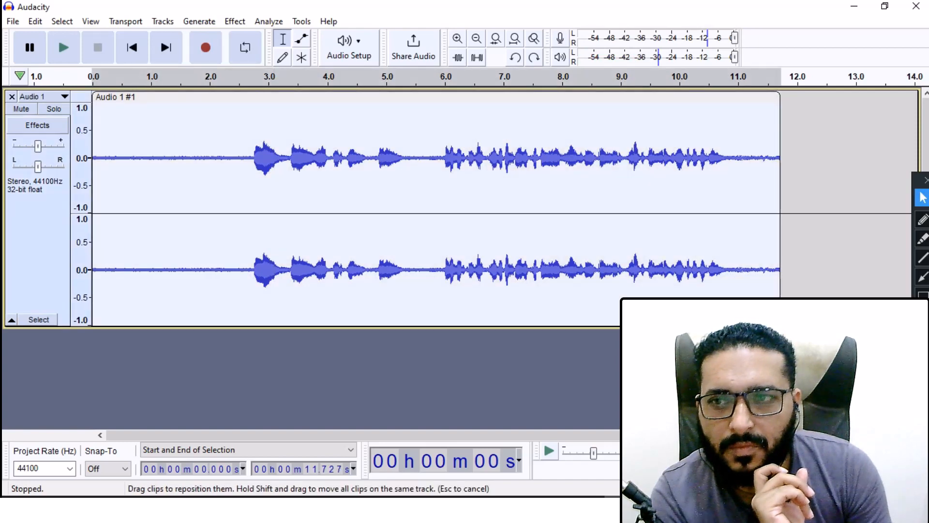
left_click(63, 47)
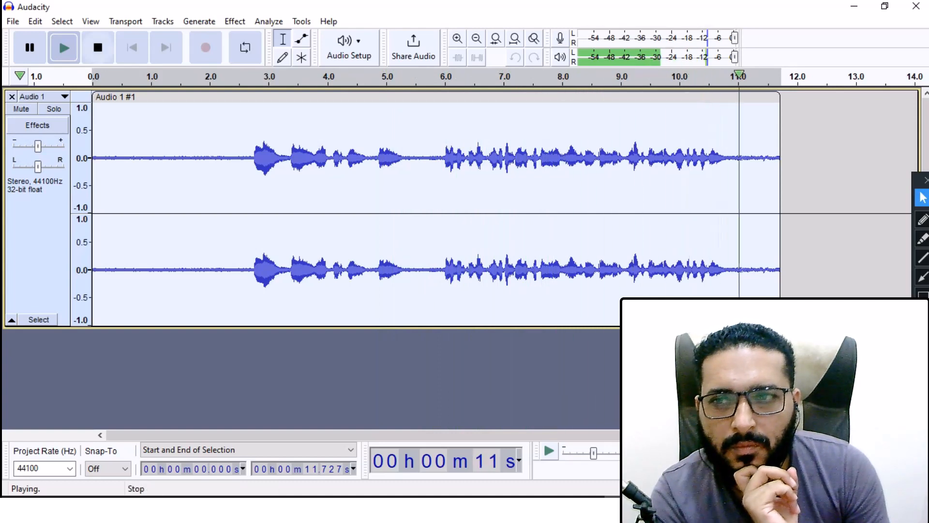
left_click(98, 47)
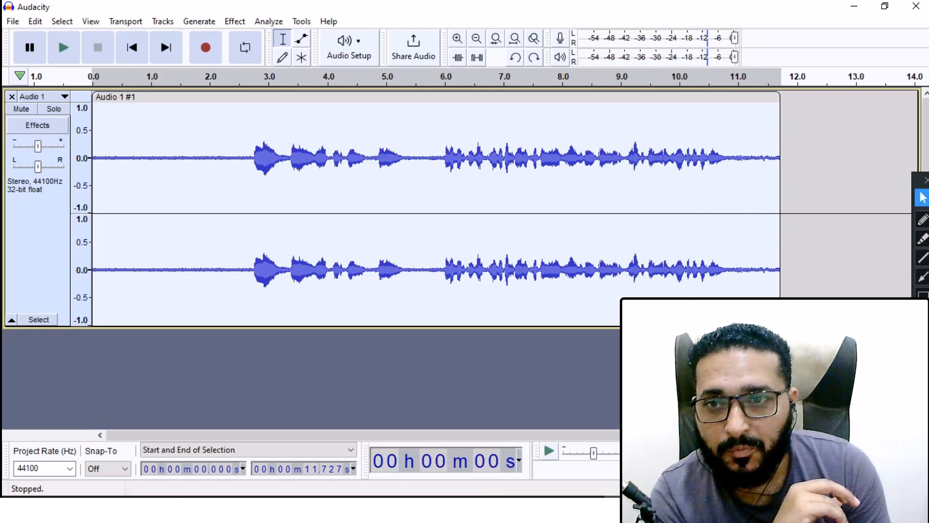
left_click(235, 21)
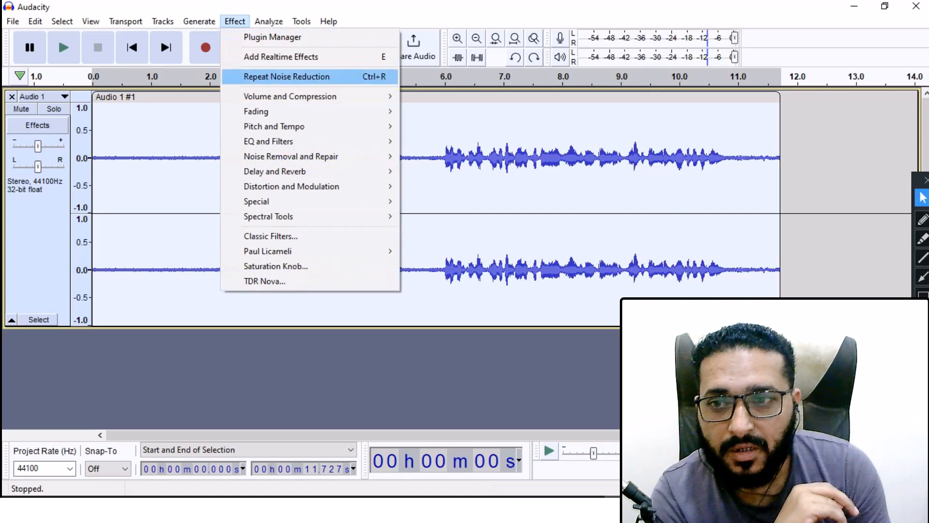
key("Escape")
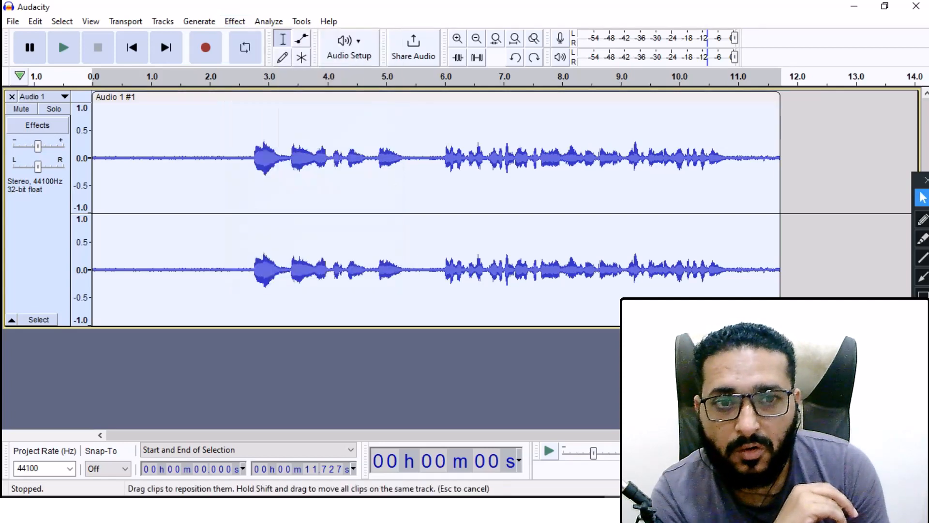
double_click(117, 97)
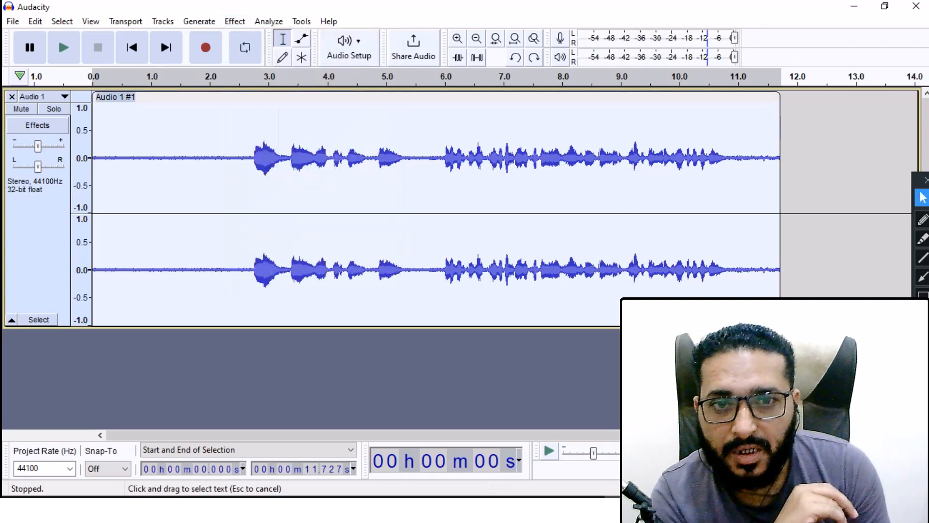
left_click(137, 97)
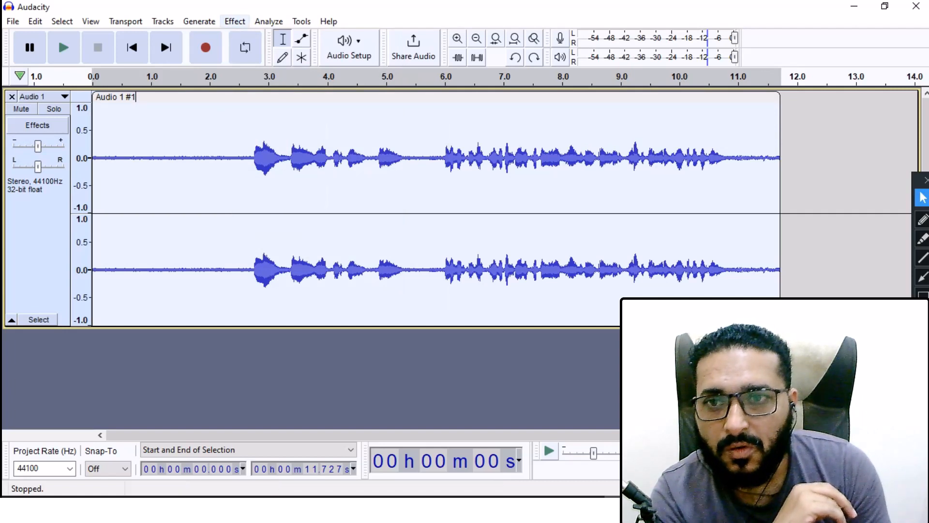
Step: Apply Repeat Noise Reduction to the whole clip and play the cleaned audio
left_click(235, 21)
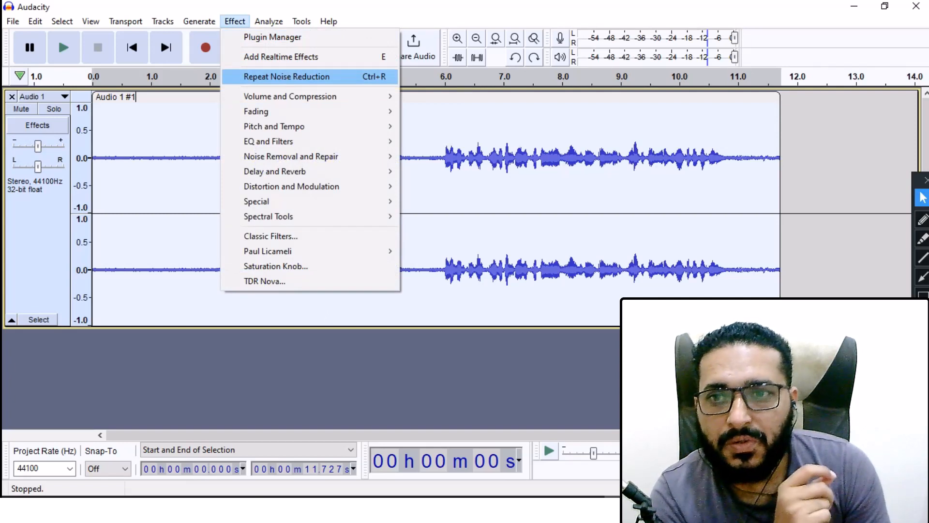
left_click(287, 77)
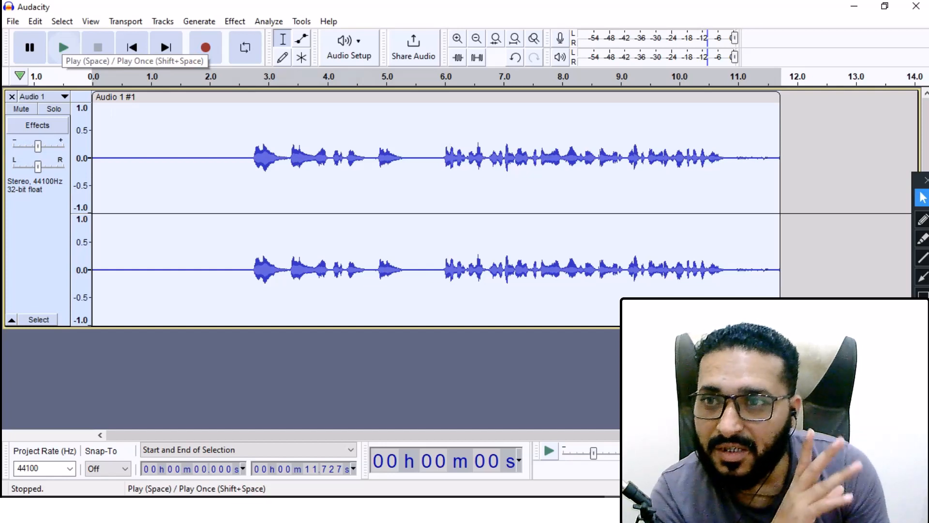
left_click(63, 47)
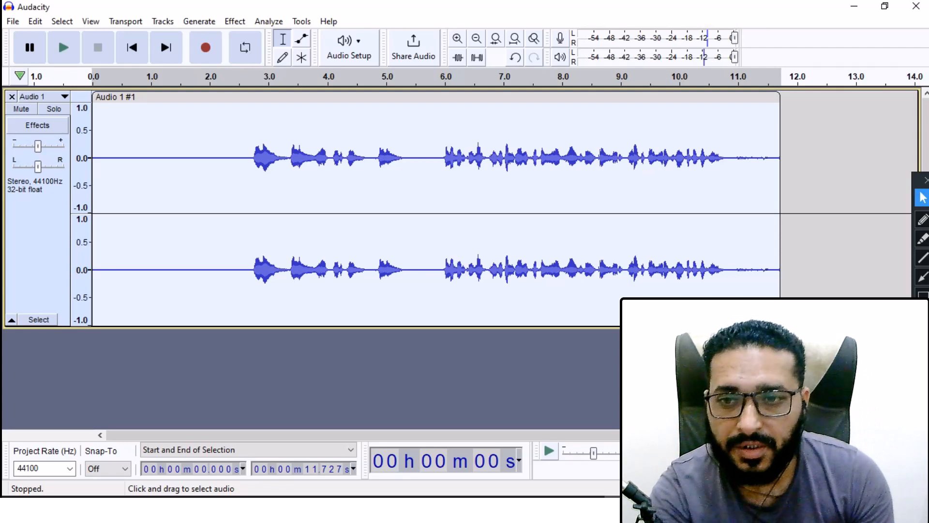
Step: Zoom in and inspect the silent opening and the tail end of the cleaned track
left_click_drag(252, 194, 91, 194)
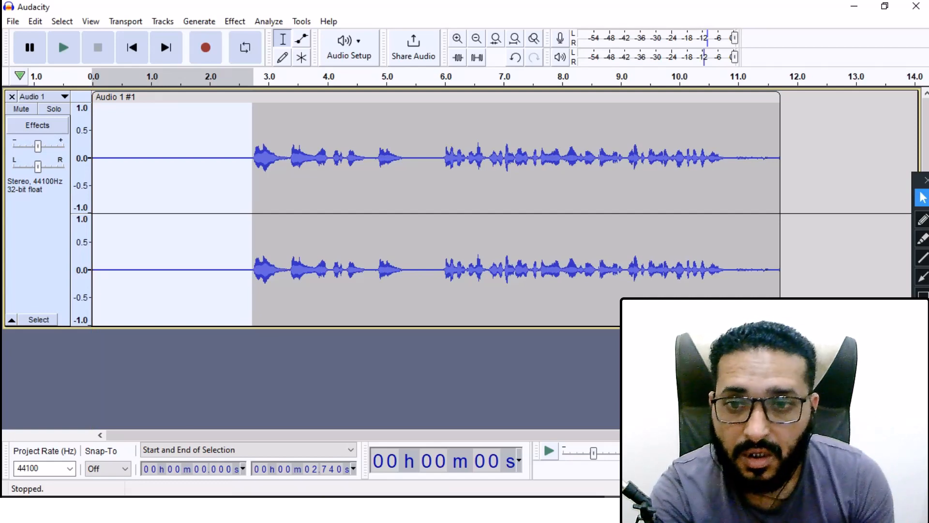
key("Return")
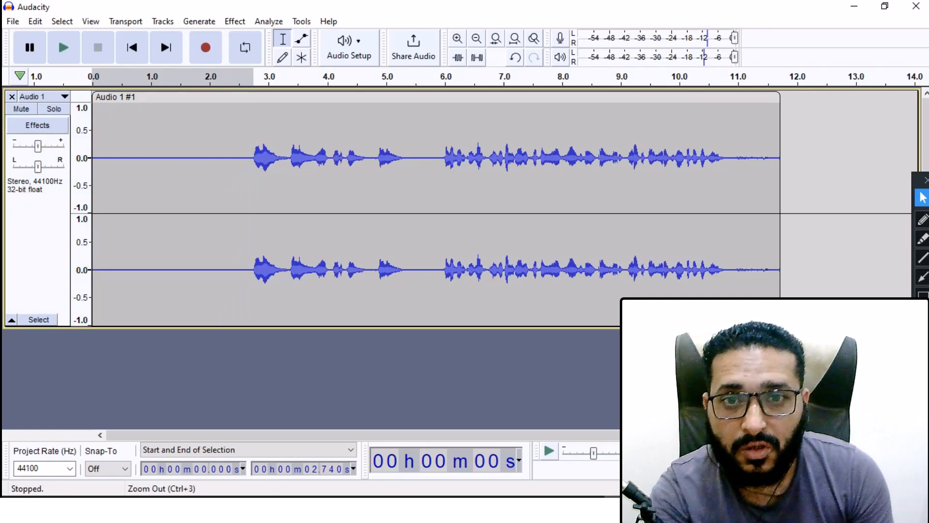
left_click(457, 38)
left_click(458, 38)
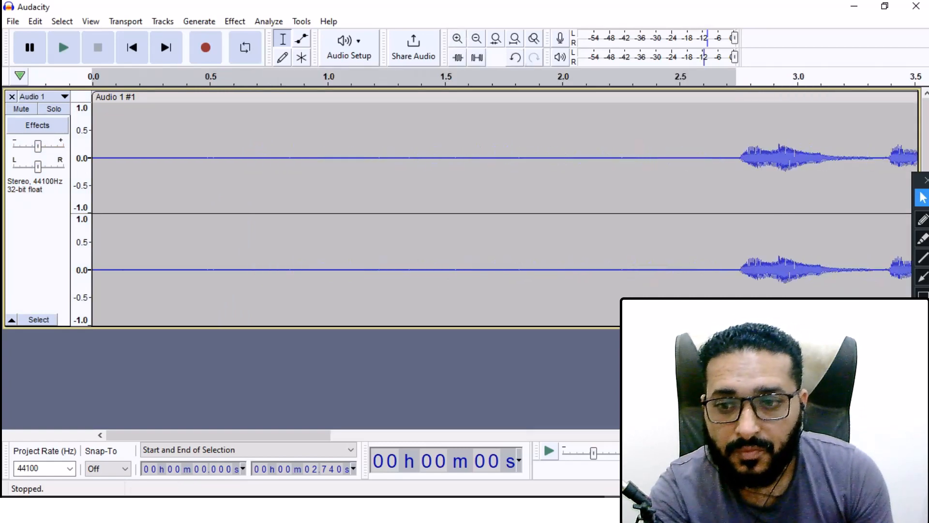
left_click_drag(218, 435, 799, 435)
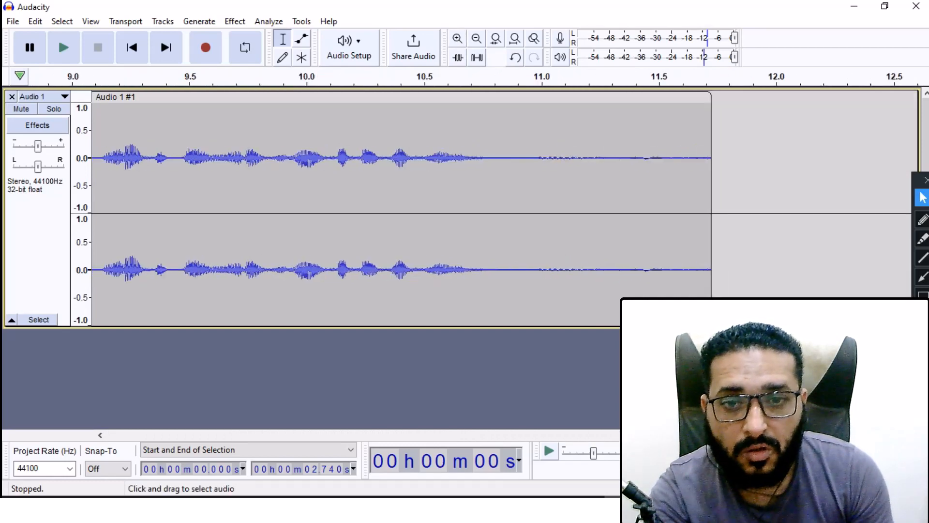
left_click_drag(475, 193, 711, 193)
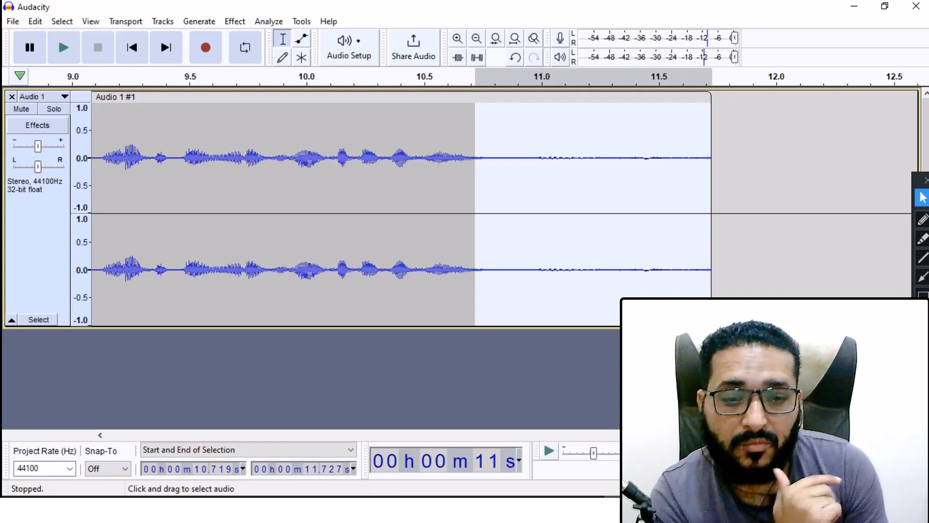
left_click_drag(798, 435, 218, 435)
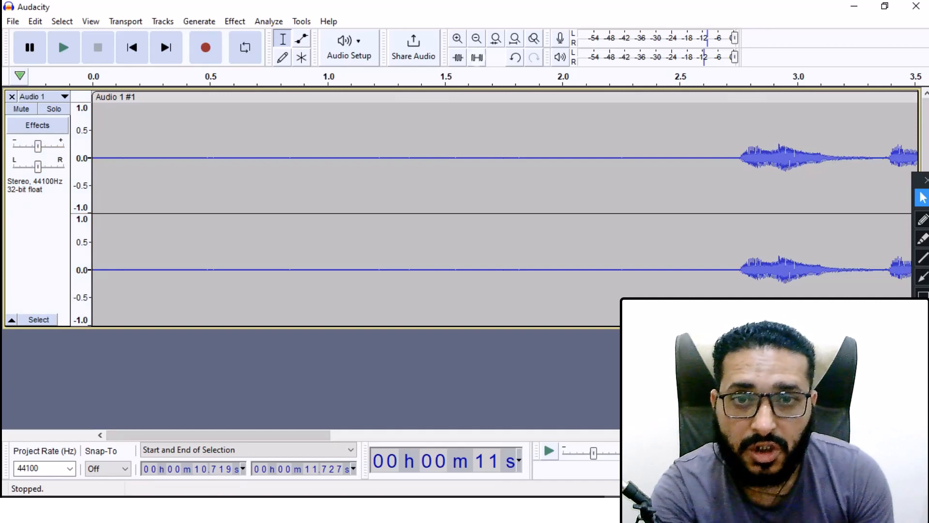
left_click(477, 38)
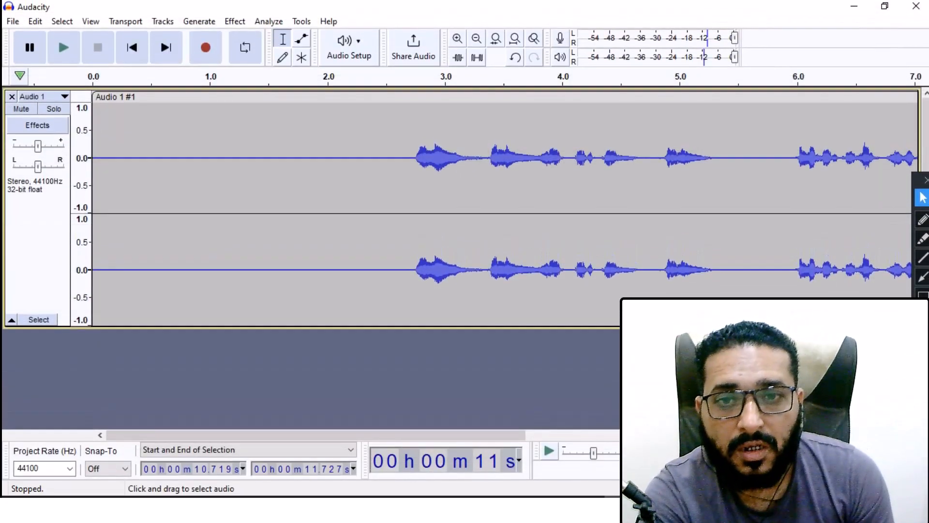
Step: Zoom in and inspect the quiet gaps between phrases across the cleaned track
left_click(458, 38)
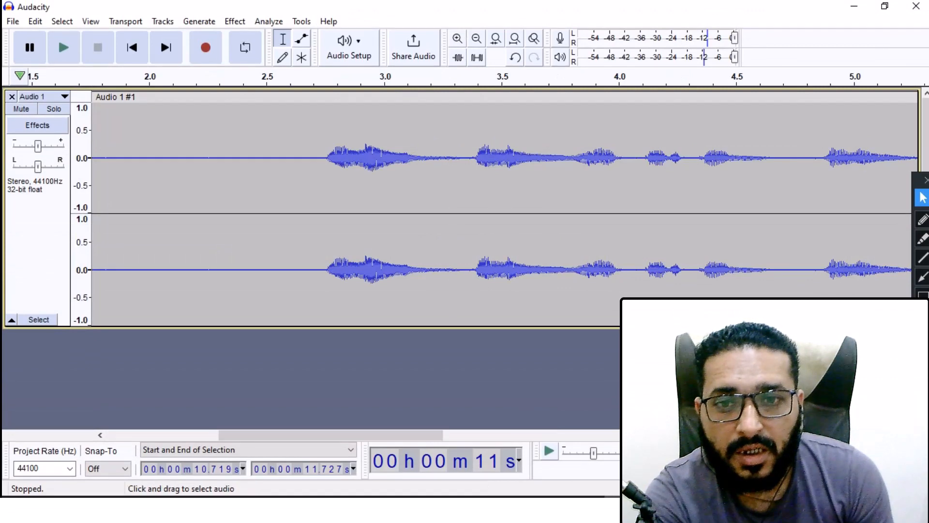
left_click_drag(425, 194, 472, 194)
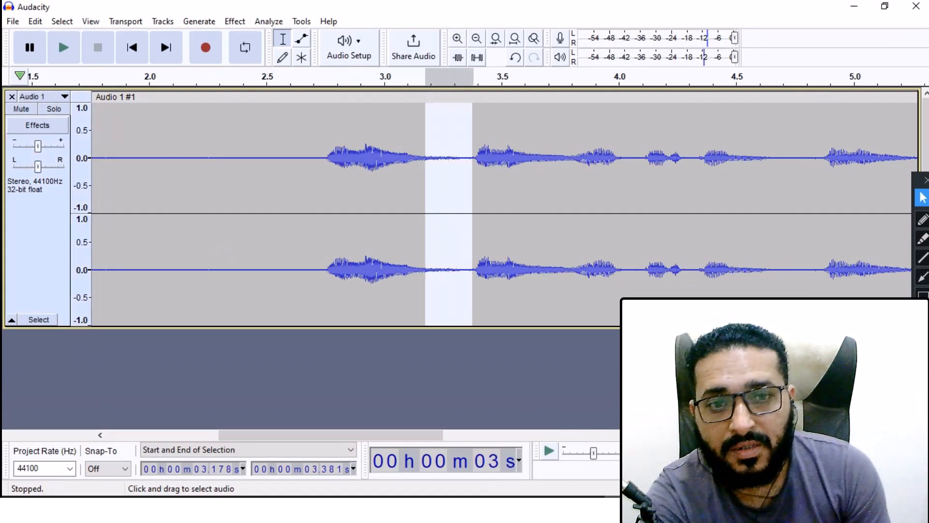
left_click_drag(618, 194, 635, 193)
left_click_drag(746, 193, 817, 193)
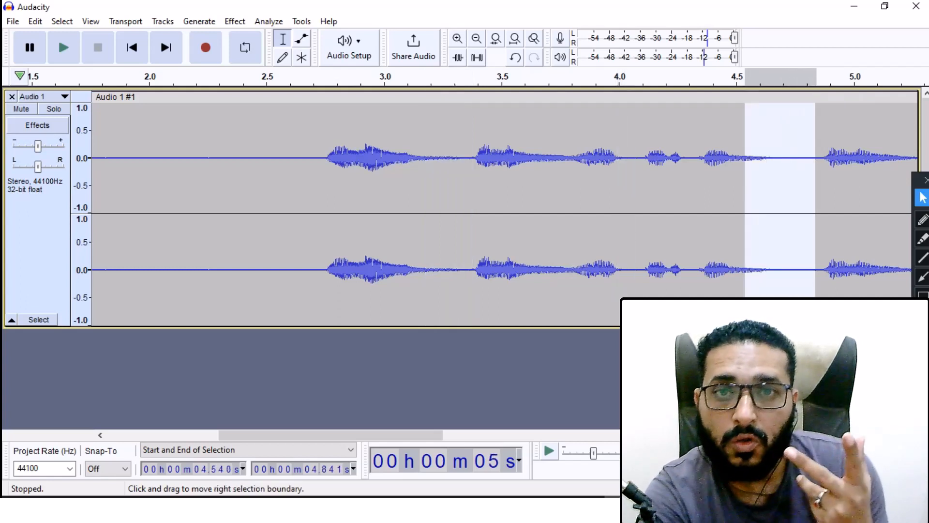
left_click(339, 387)
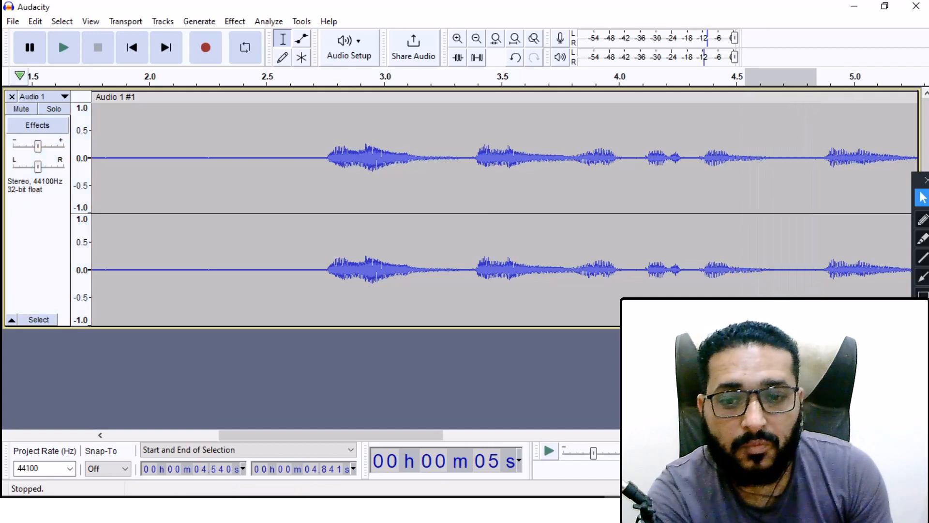
left_click_drag(334, 435, 730, 435)
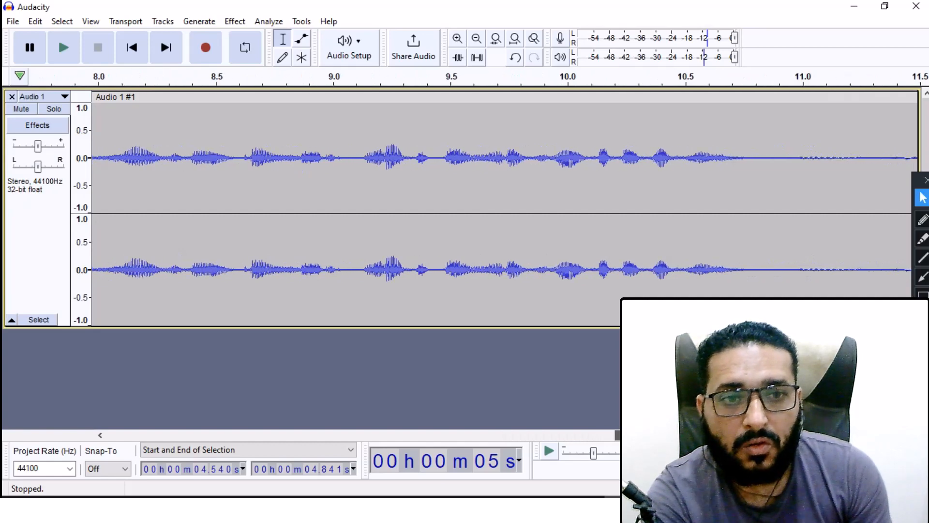
left_click_drag(728, 194, 879, 193)
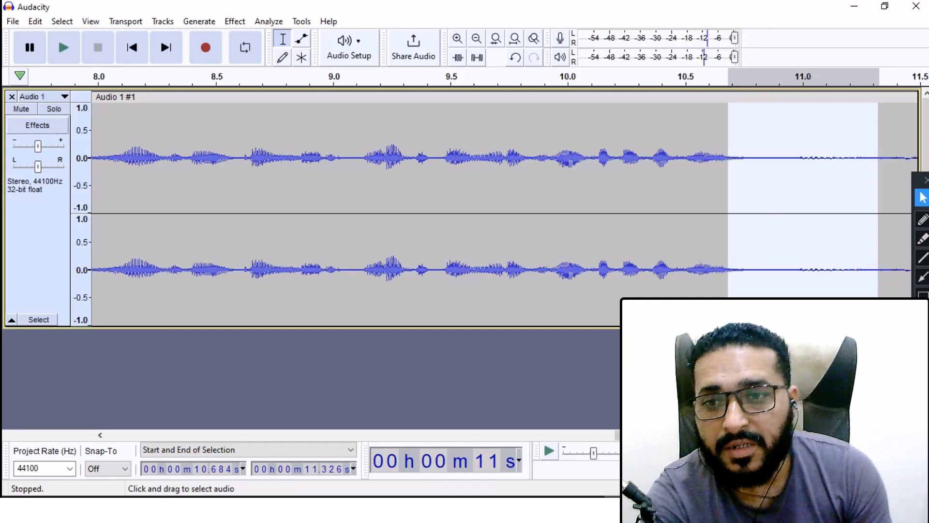
left_click_drag(236, 193, 248, 194)
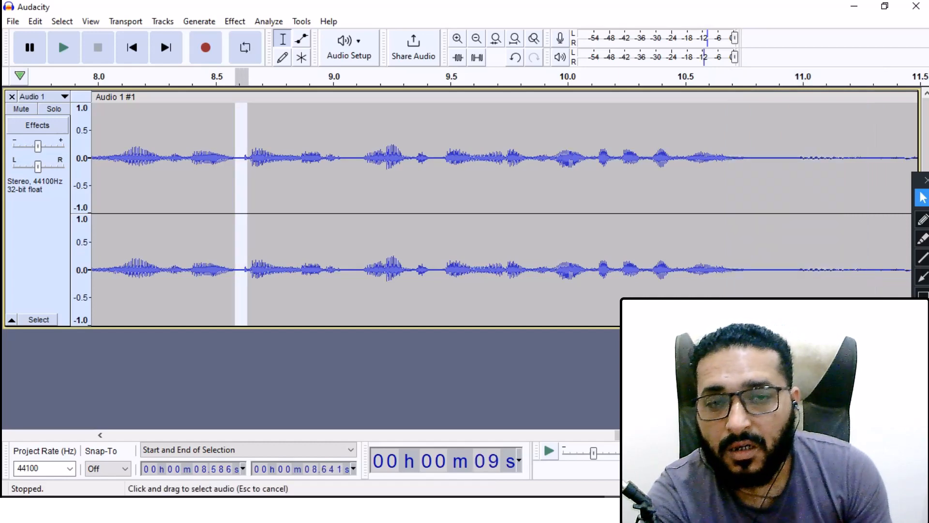
left_click(262, 375)
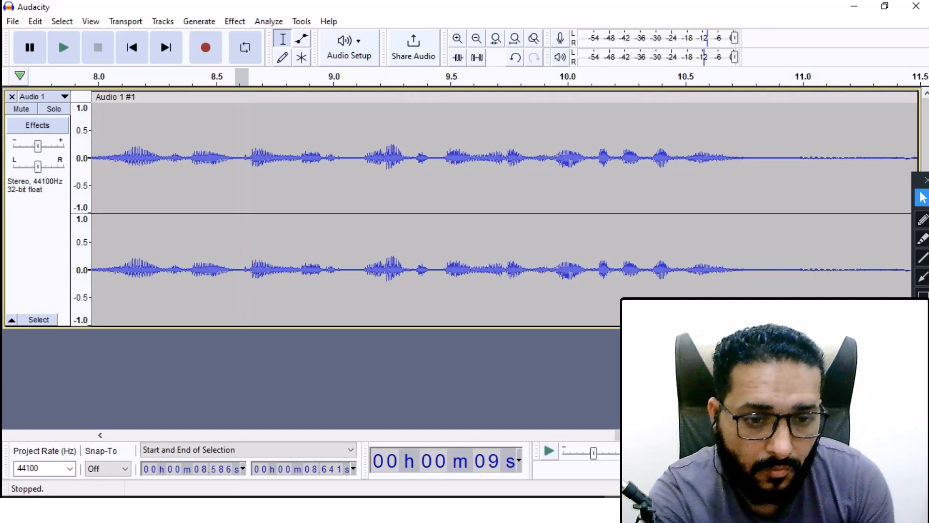
left_click_drag(726, 436, 218, 435)
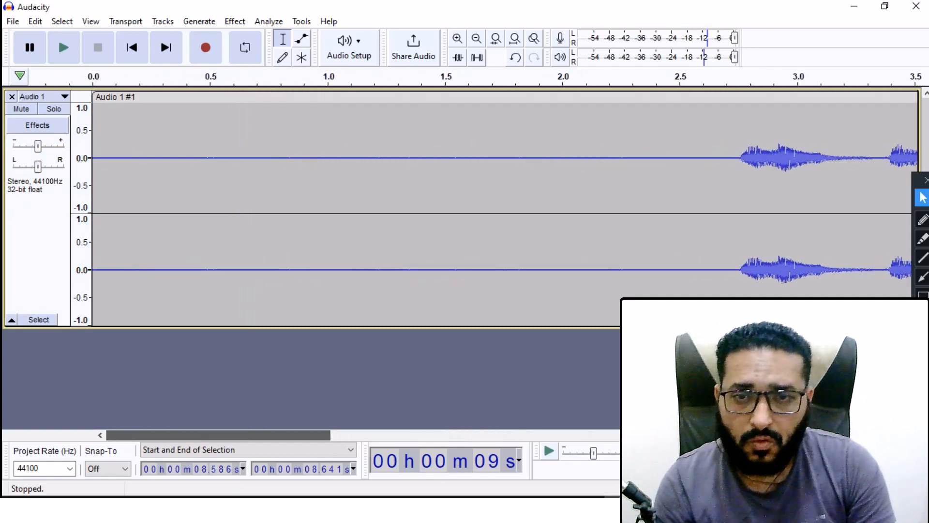
left_click(477, 39)
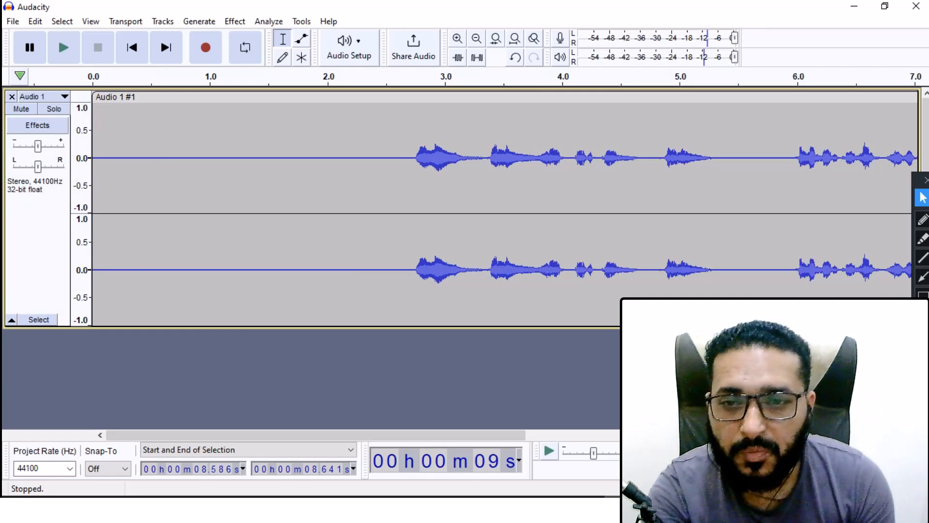
left_click_drag(415, 194, 92, 194)
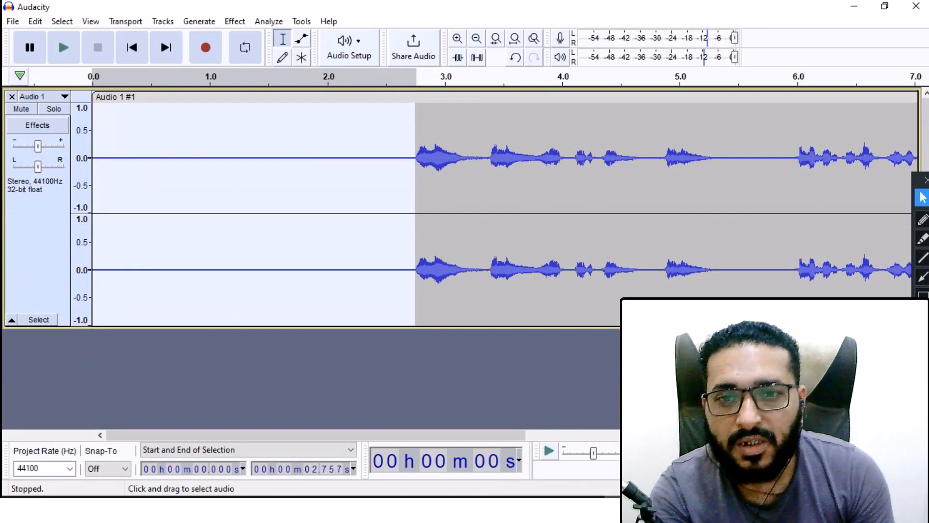
left_click(363, 194)
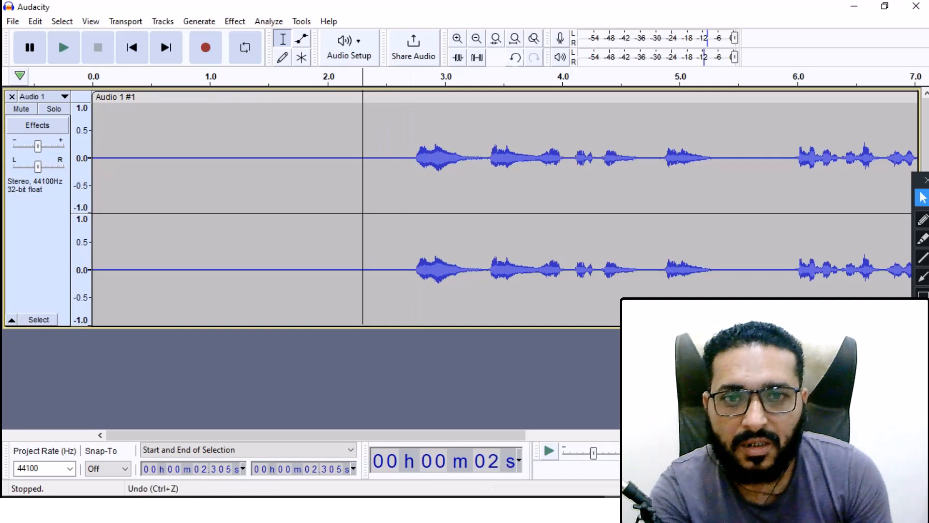
Step: Undo and redo the noise reduction to compare the quiet opening before and after
left_click(515, 57)
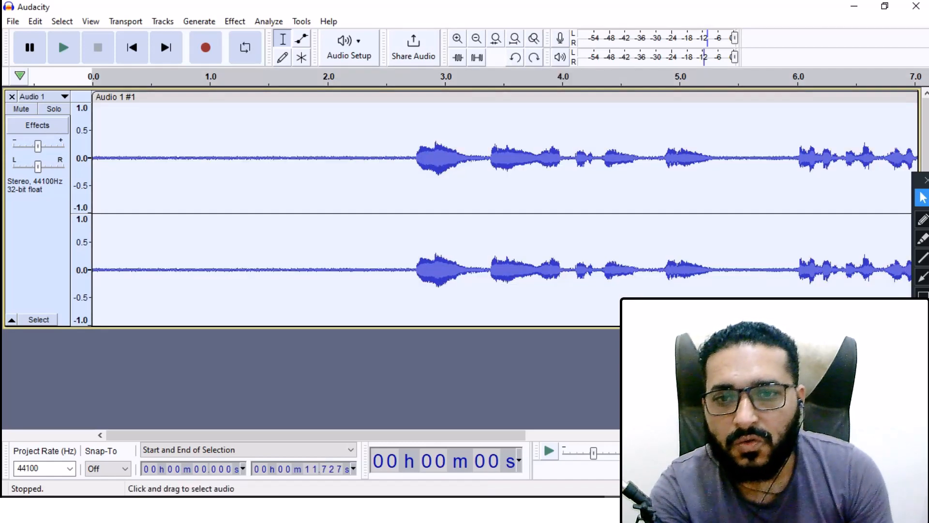
left_click_drag(412, 193, 116, 194)
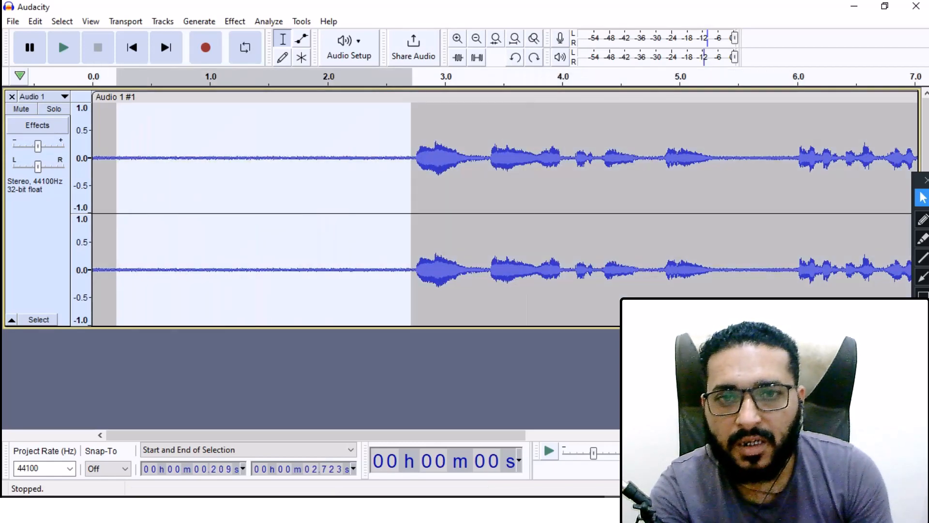
left_click(534, 57)
left_click_drag(378, 194, 85, 193)
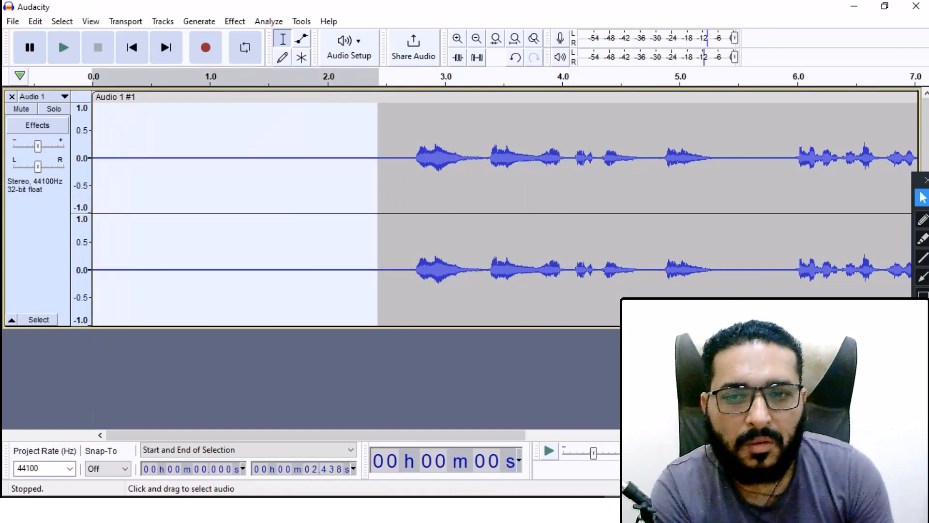
left_click(336, 194)
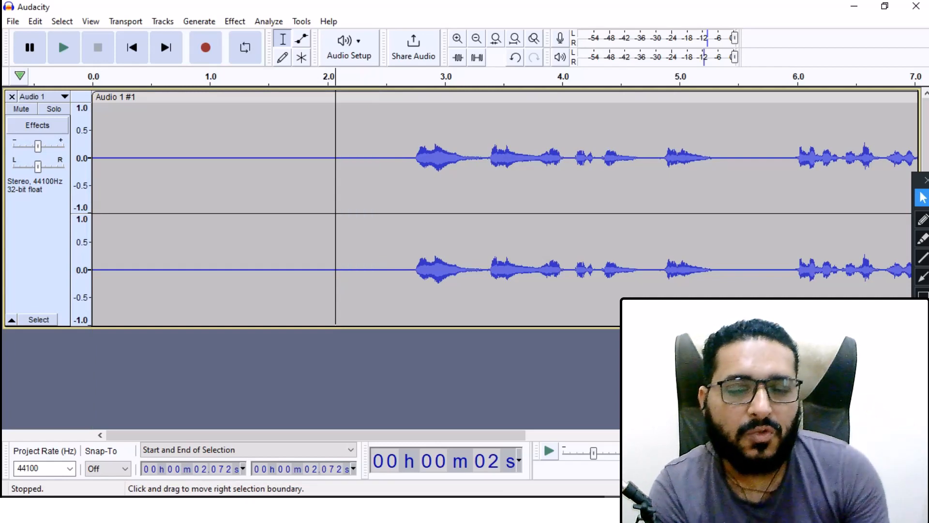
Step: Undo the noise reduction to restore the original noisy recording
left_click_drag(377, 193, 92, 193)
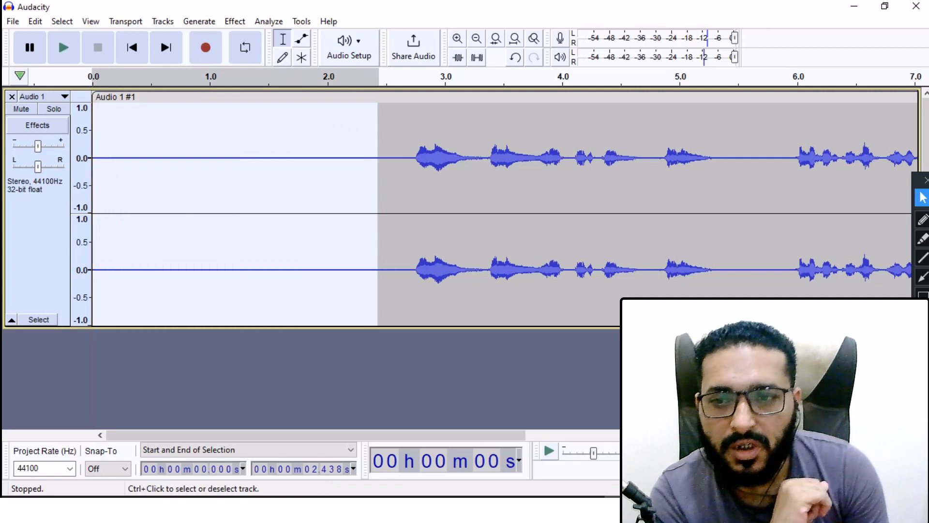
left_click(165, 375)
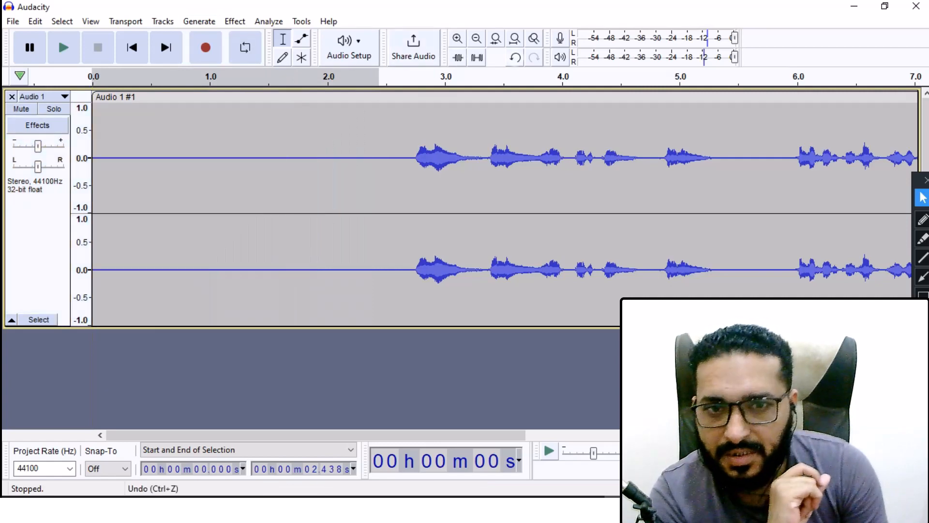
left_click(515, 57)
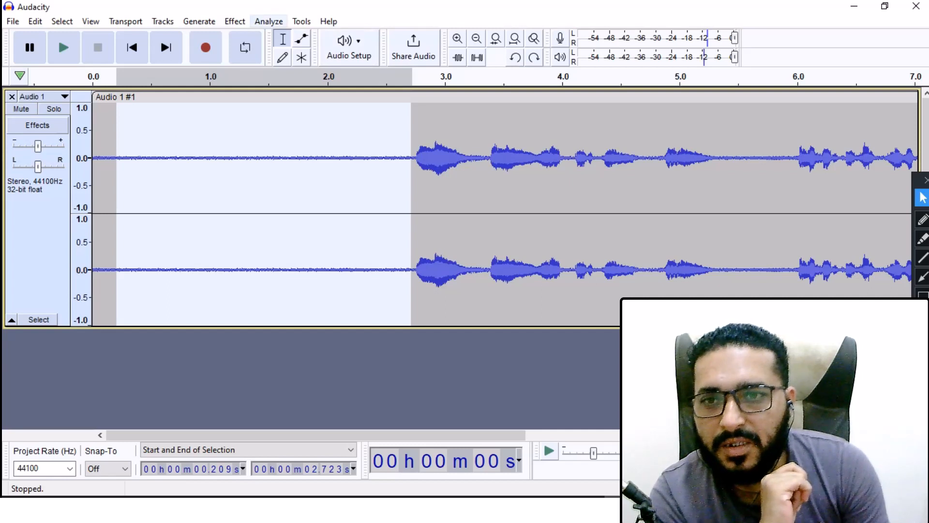
Step: Select the quiet opening from 0 to about 2.7 s and capture it as the noise profile in Noise Reduction
left_click(242, 184)
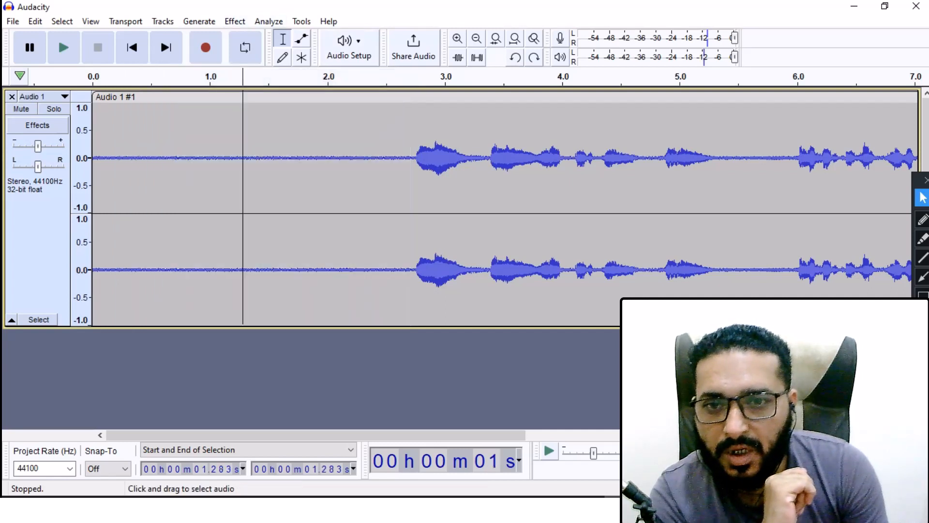
left_click_drag(406, 184, 92, 184)
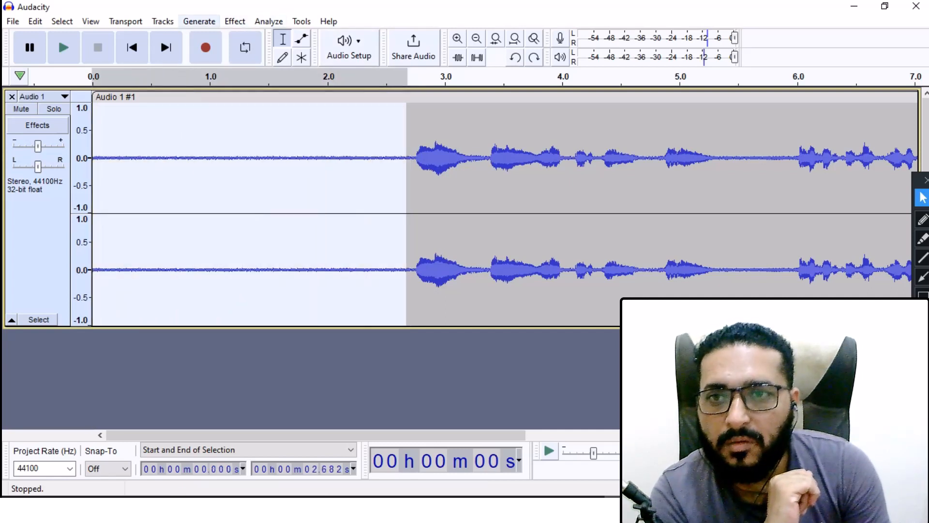
left_click(235, 22)
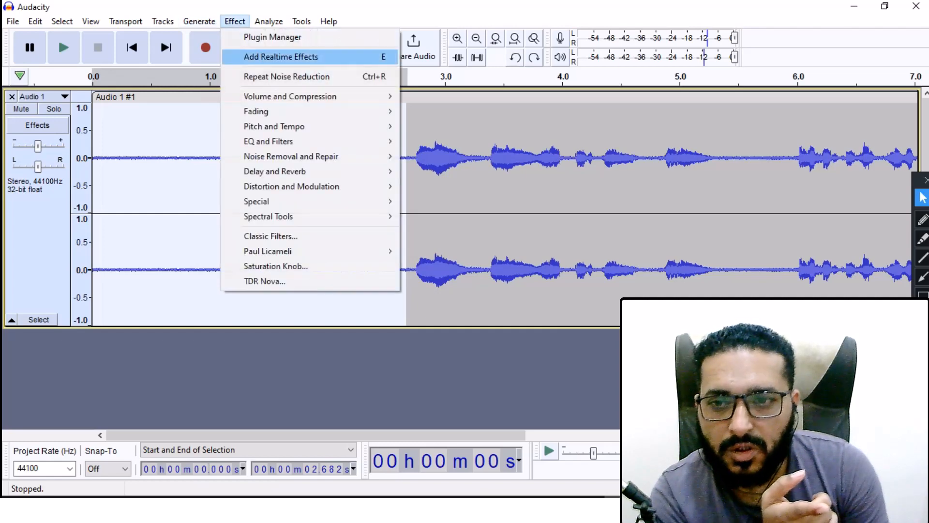
mouse_move(290, 156)
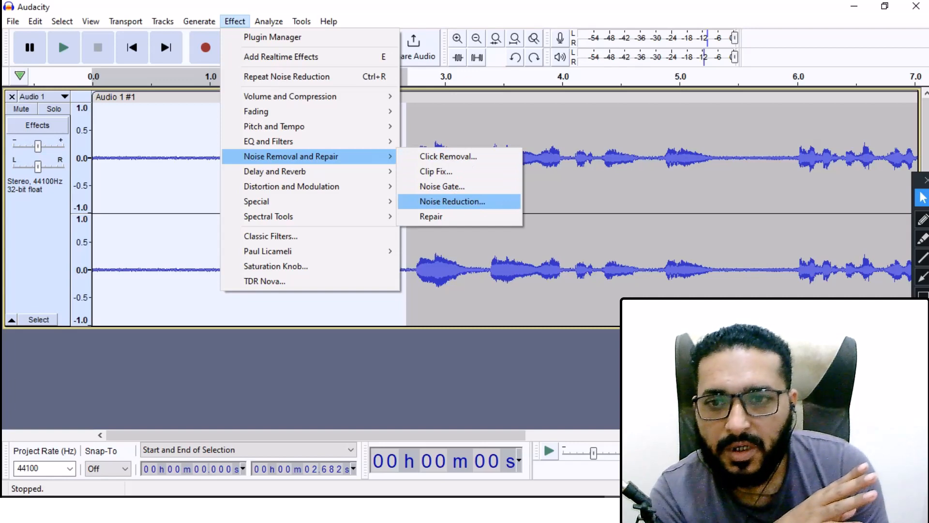
left_click(452, 201)
left_click(466, 186)
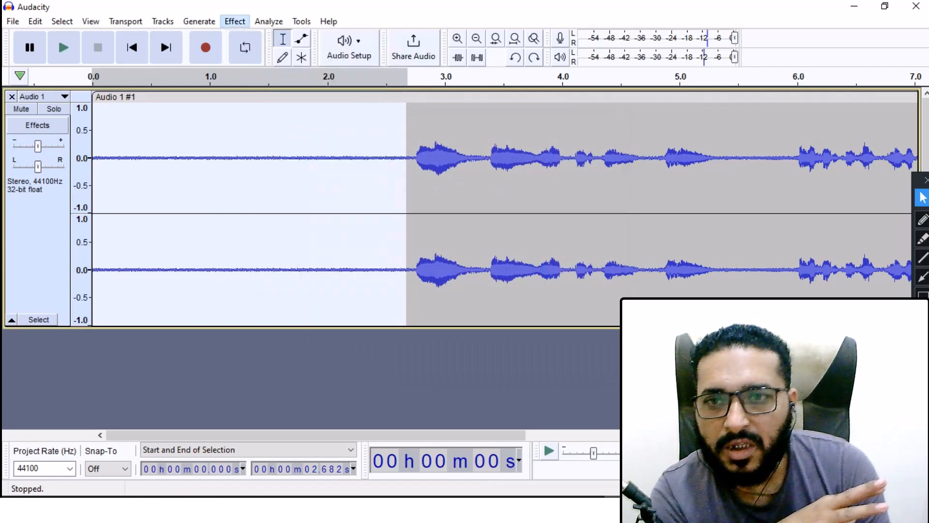
Step: Apply Repeat Noise Reduction to the selected opening section
left_click(301, 21)
mouse_move(235, 21)
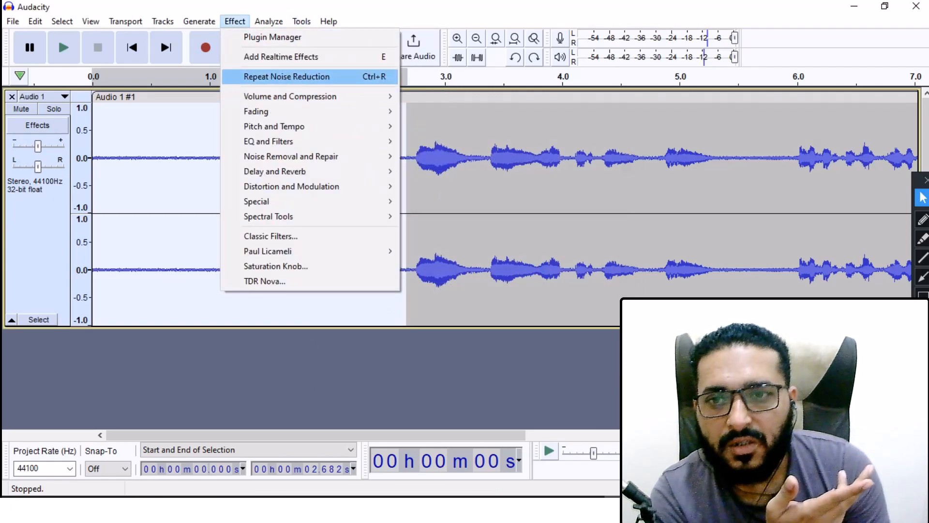
key("Return")
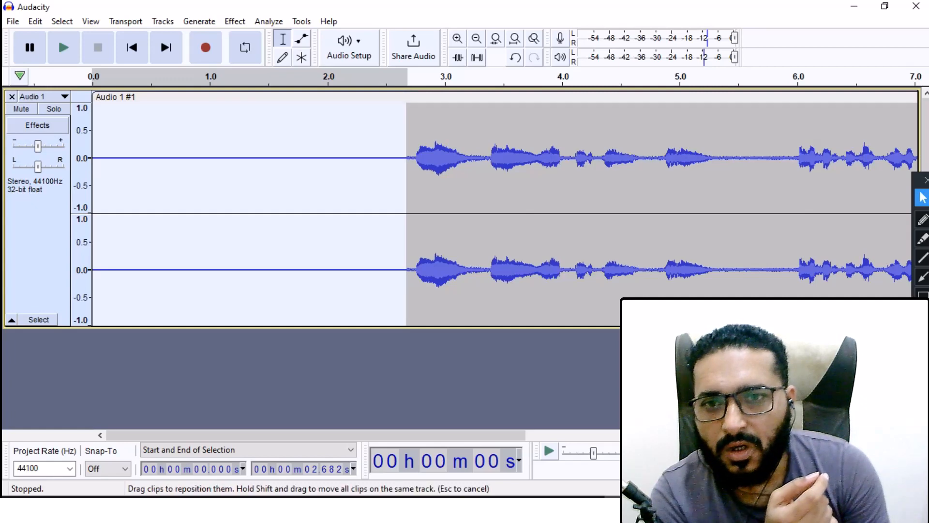
Step: Select the whole clip and apply Repeat Noise Reduction to it
left_click(310, 97)
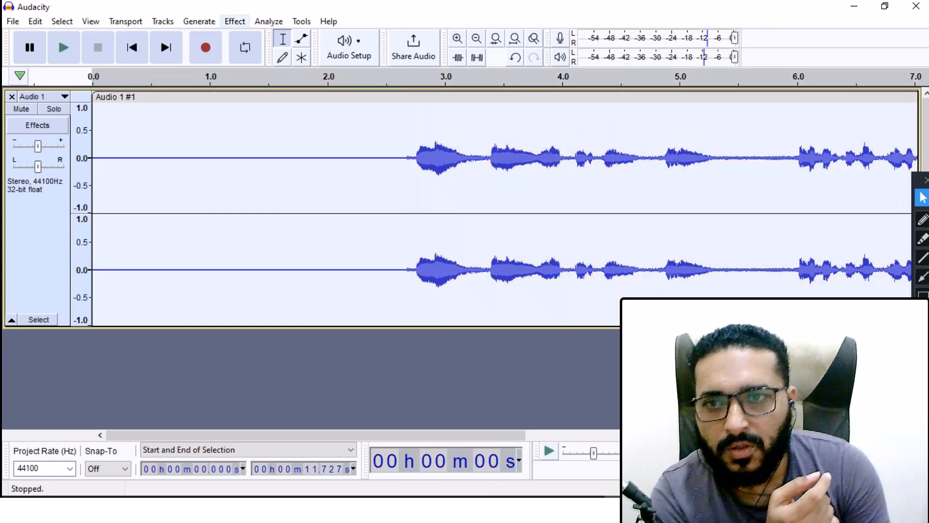
left_click(234, 22)
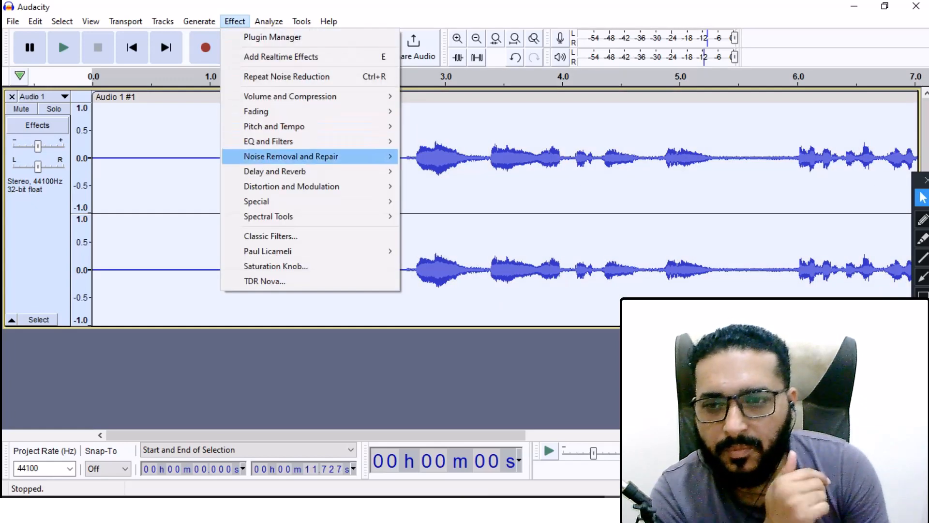
mouse_move(291, 186)
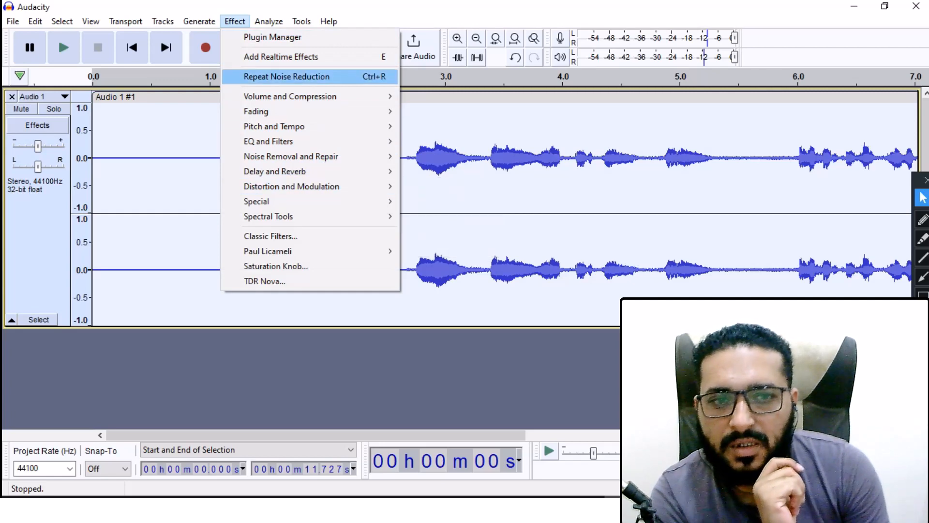
left_click(287, 77)
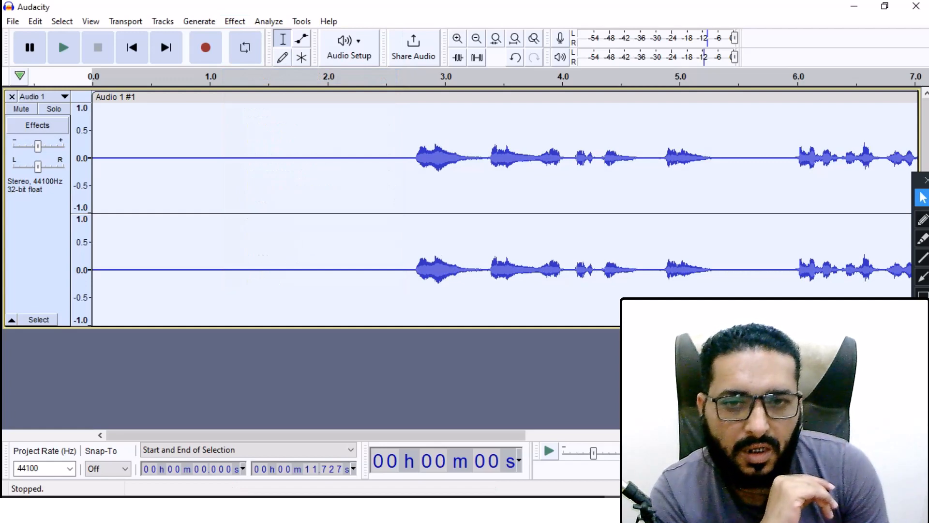
Step: Select the short gap between the first two phrases, about 3.21 to 3.37 s, and silence it
left_click(469, 193)
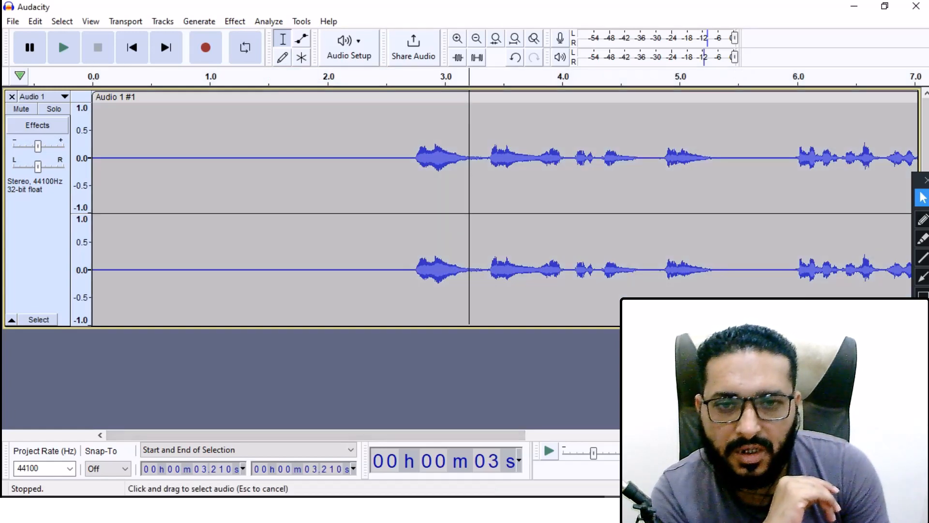
left_click_drag(469, 194, 487, 193)
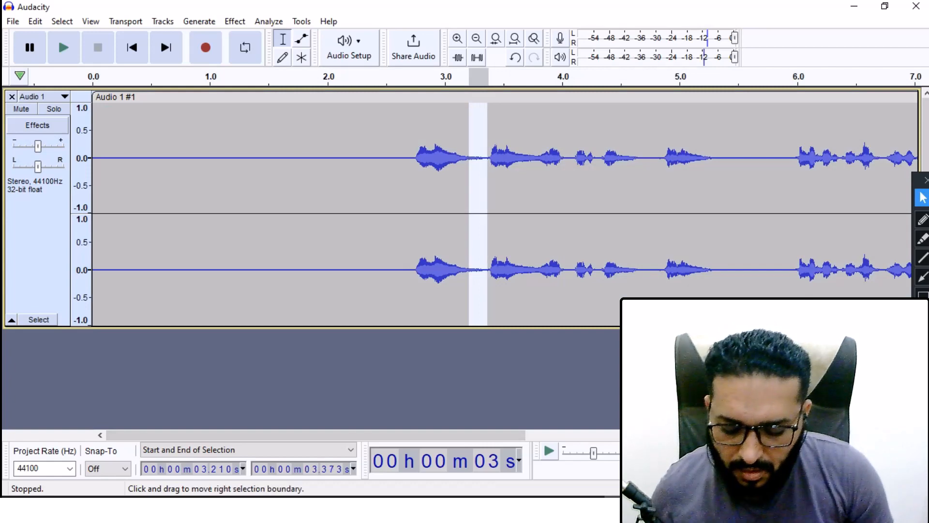
key("ctrl+l")
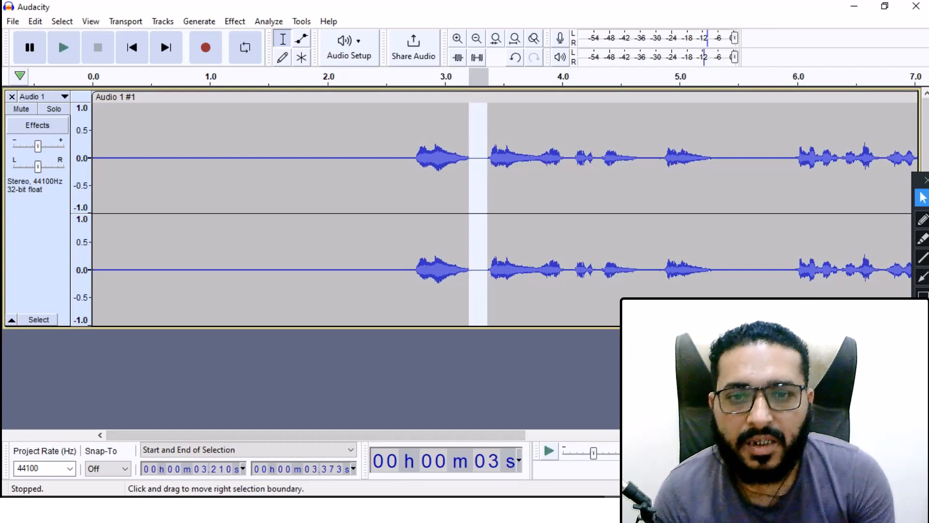
left_click(480, 194)
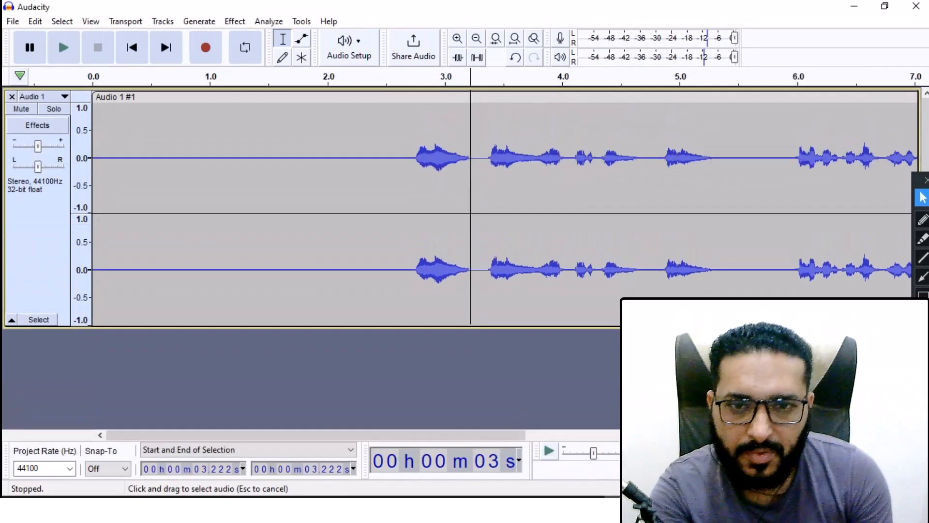
left_click_drag(471, 208, 485, 208)
left_click(481, 208)
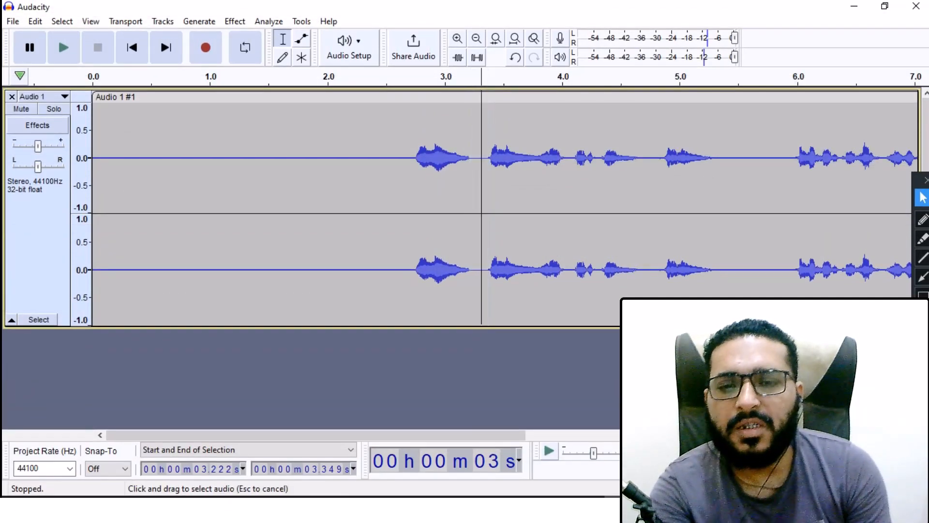